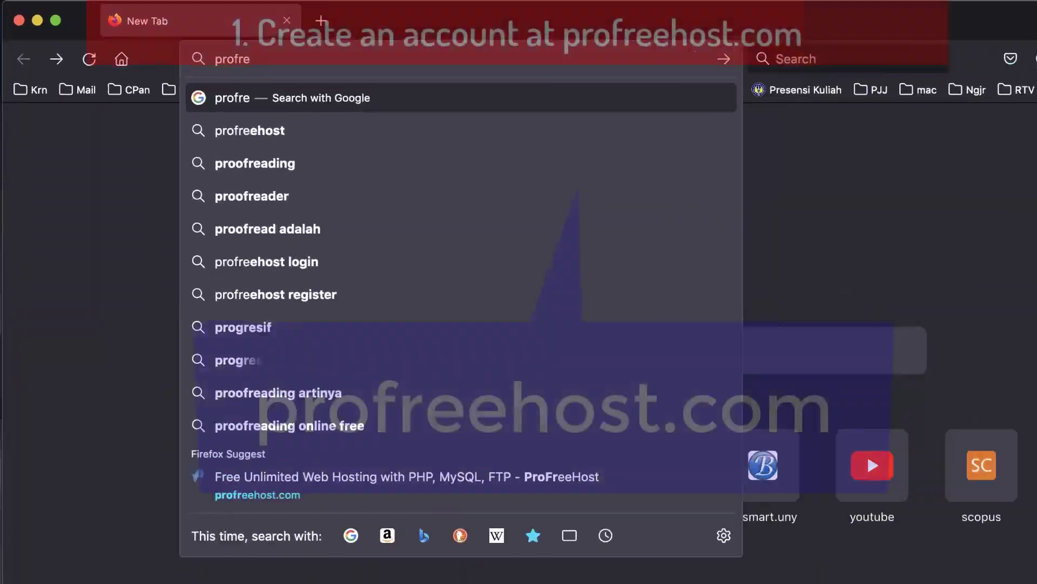
Load profreehost.com and bring up the account registration form.
type("ehost.")
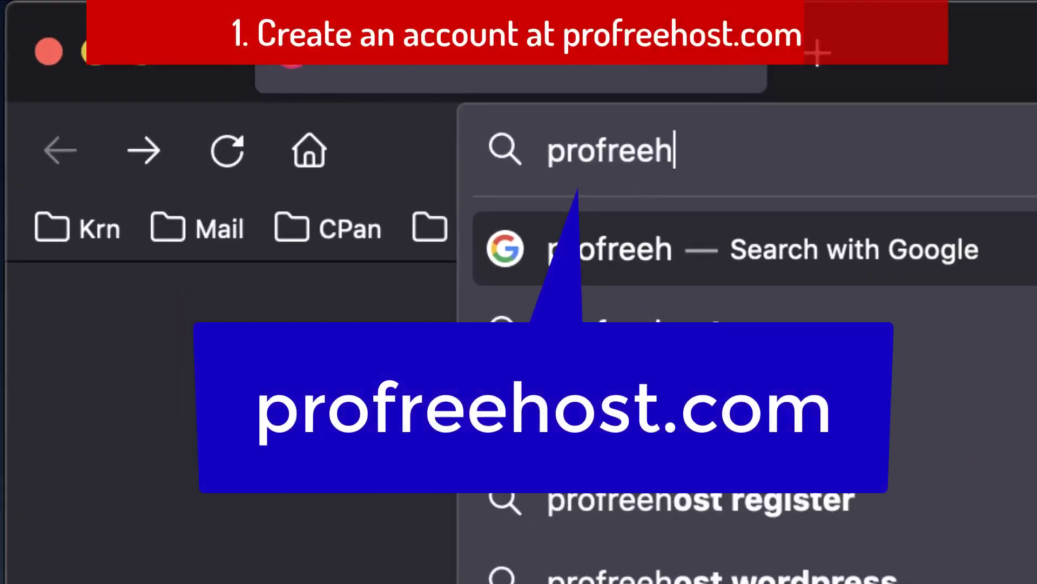
type("co")
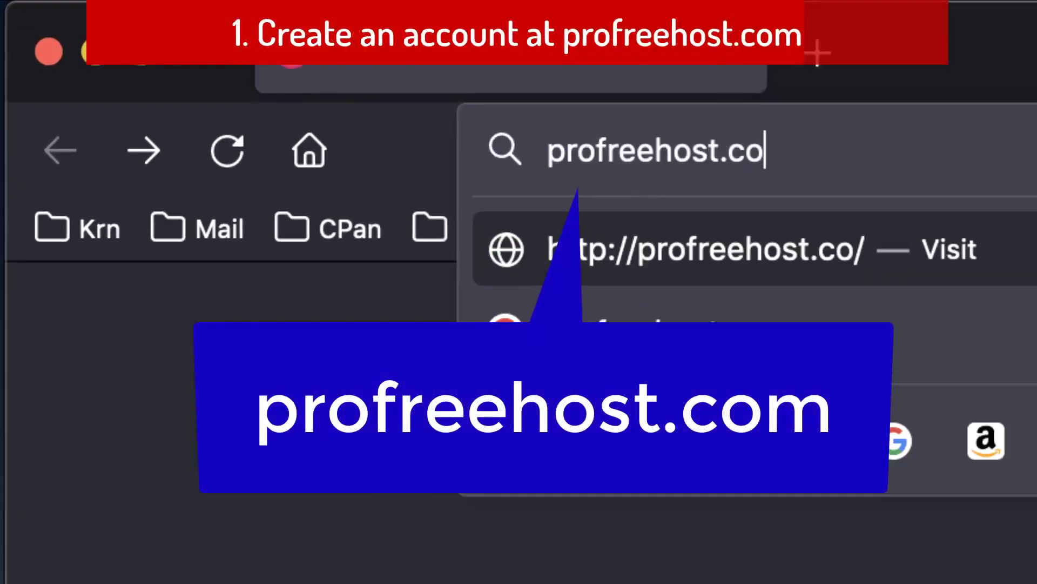
type("m")
key("Return")
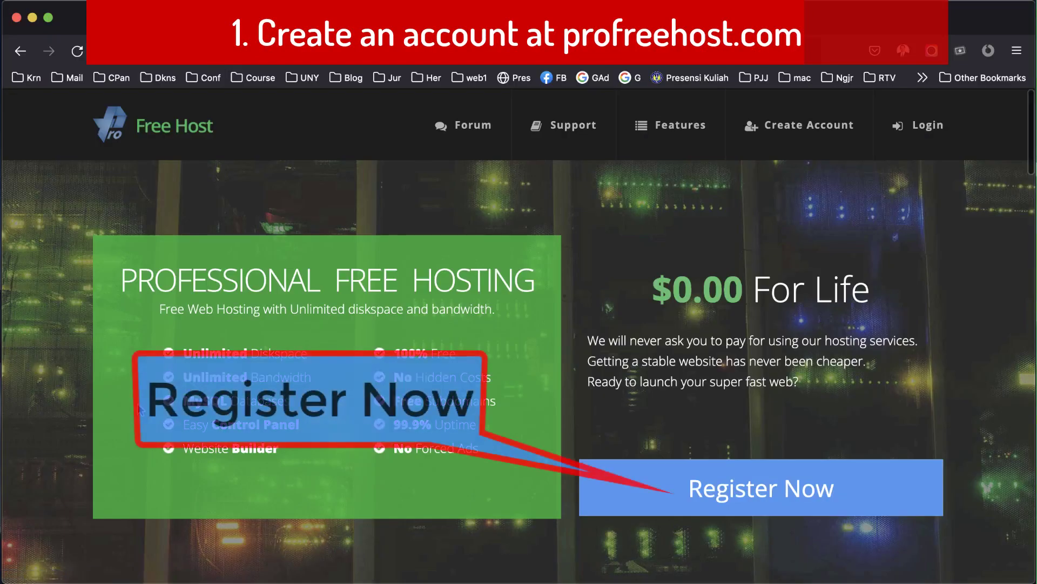
left_click(717, 490)
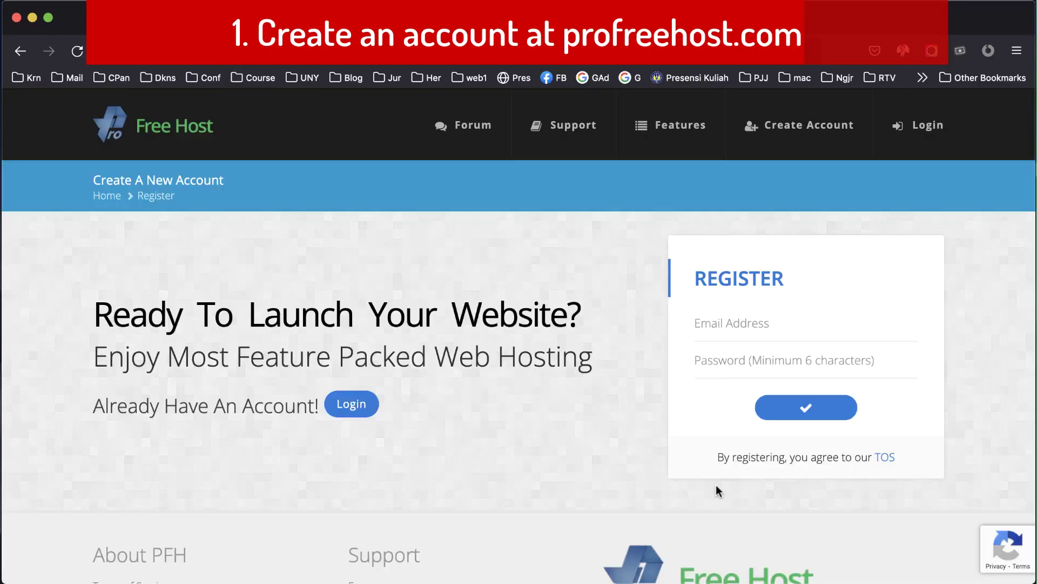
Fill in the account e-mail address and a password for the new ProFreeHost account.
left_click(754, 320)
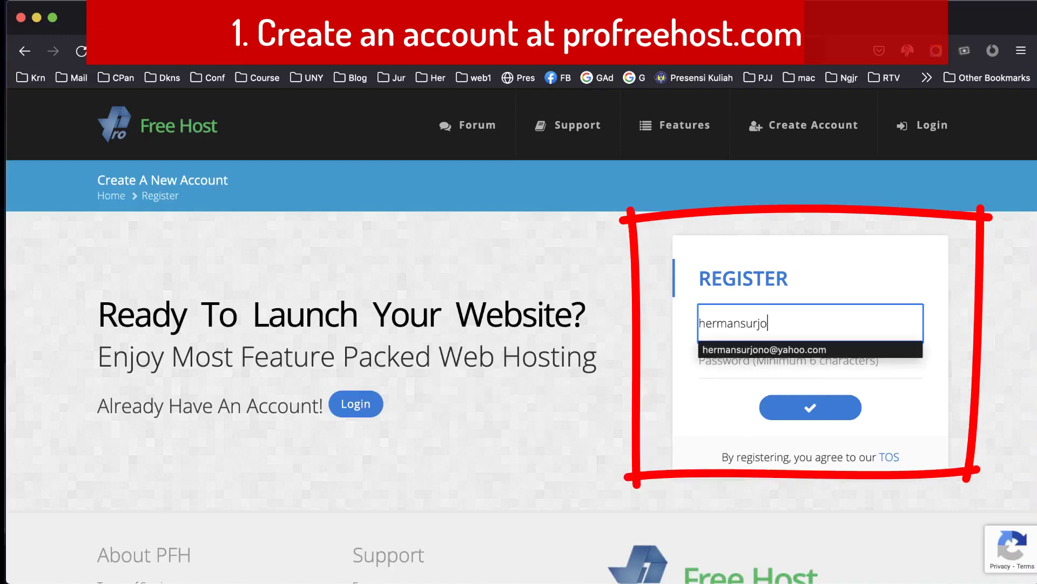
key("Down")
key("Return")
key("Tab")
type("••••••")
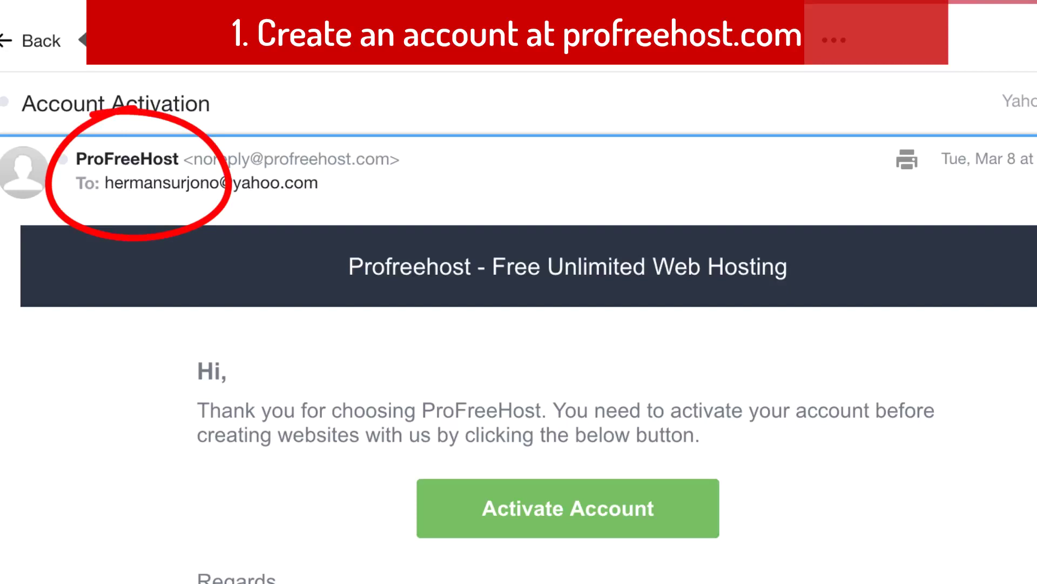
Scroll down the ProFreeHost activation e-mail to the Activate Account button.
scroll(485, 328, "down", 2)
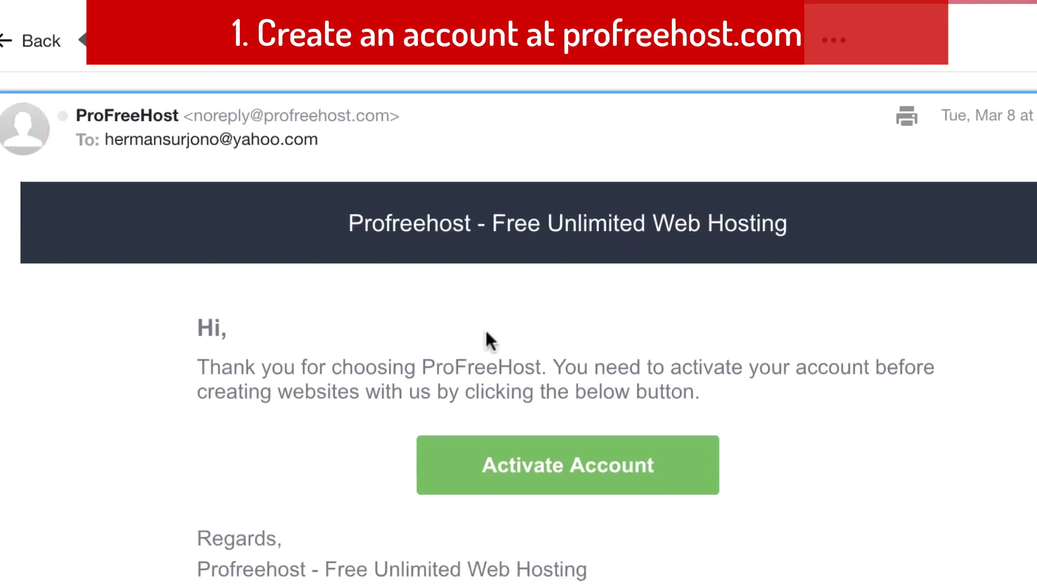
scroll(486, 328, "down", 2)
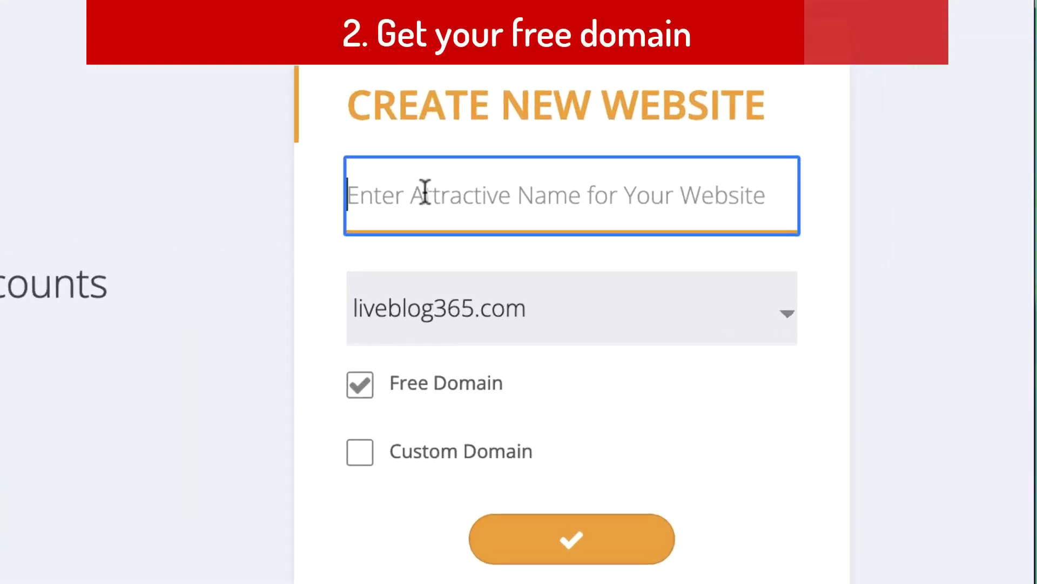
Create the free website hermands on the ezyro.com domain and open its account management page.
type("hermands")
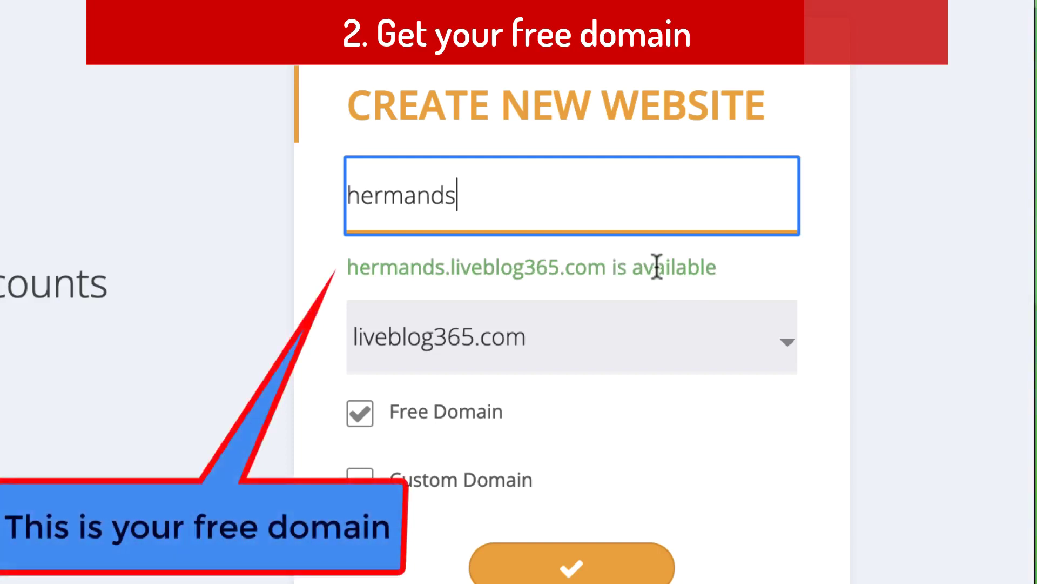
left_click(788, 349)
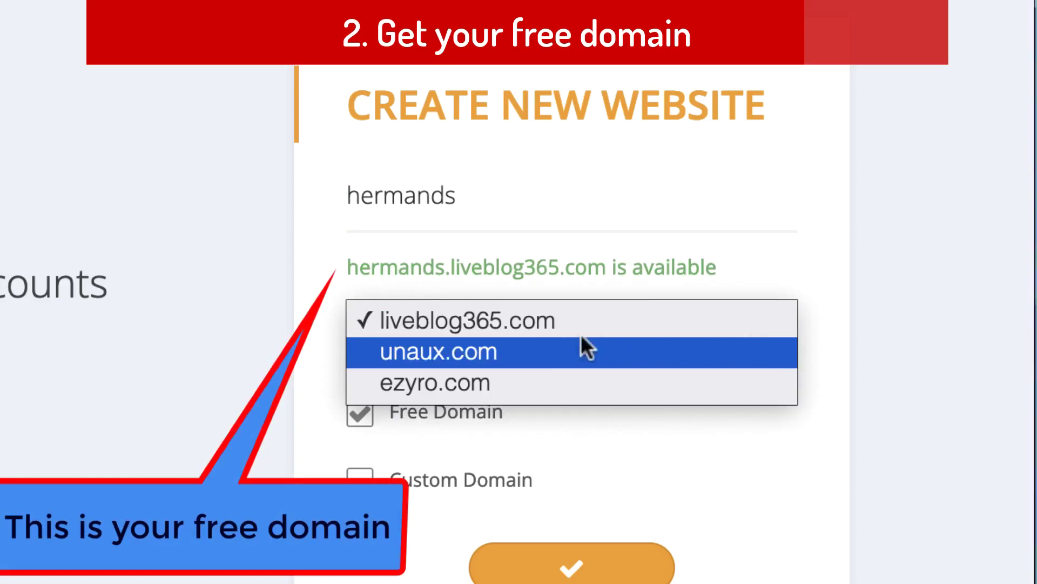
left_click(463, 382)
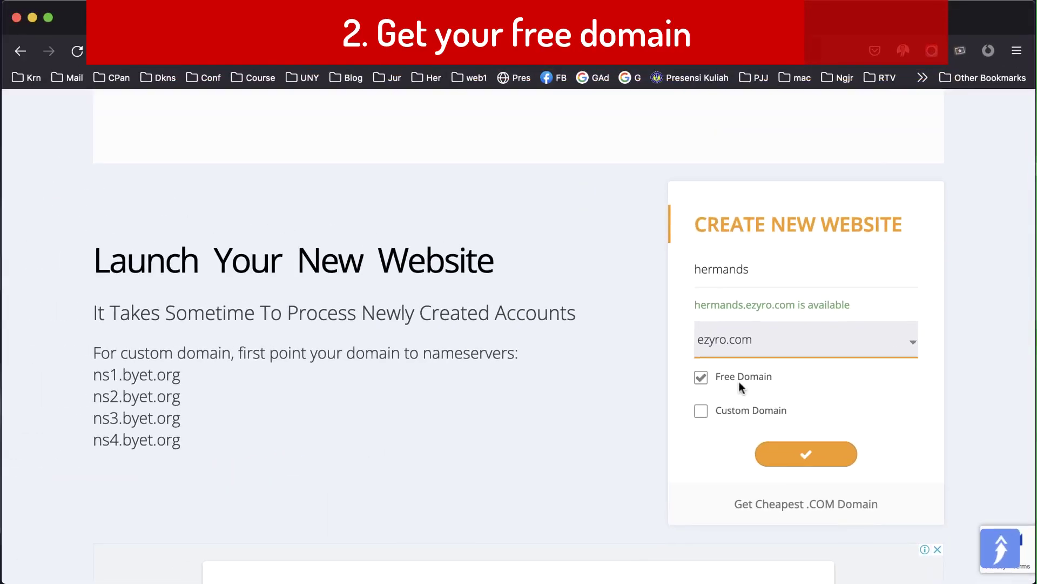
left_click(805, 453)
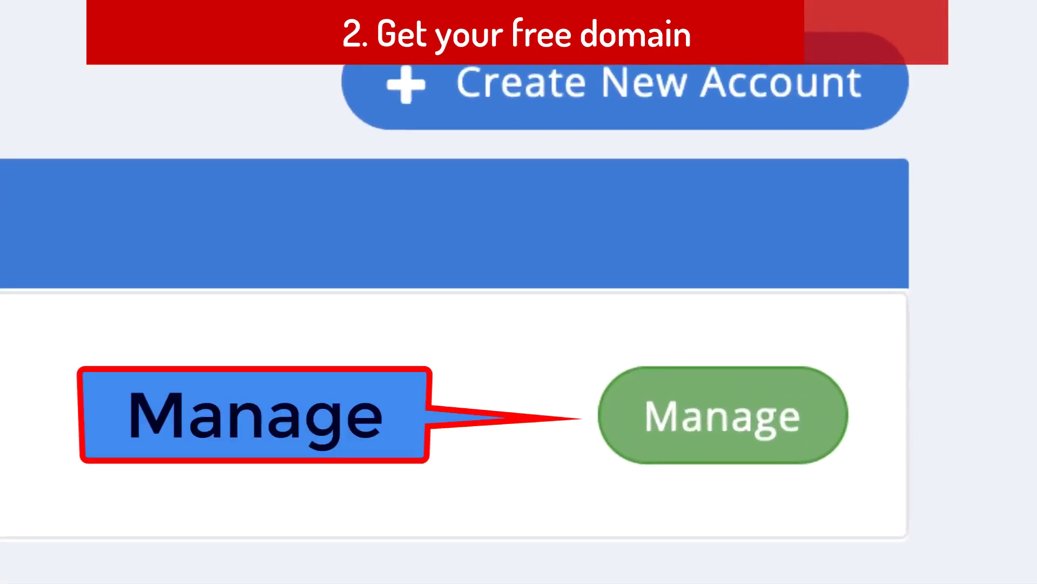
left_click(692, 427)
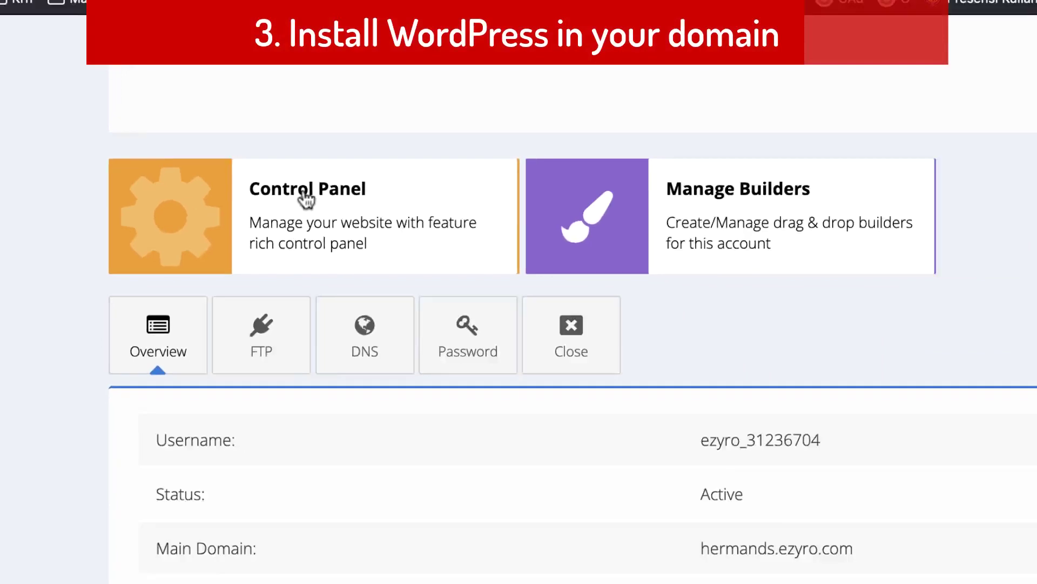
Enter the Control Panel, approve service e-mails, and scroll down to the Software section.
left_click(422, 176)
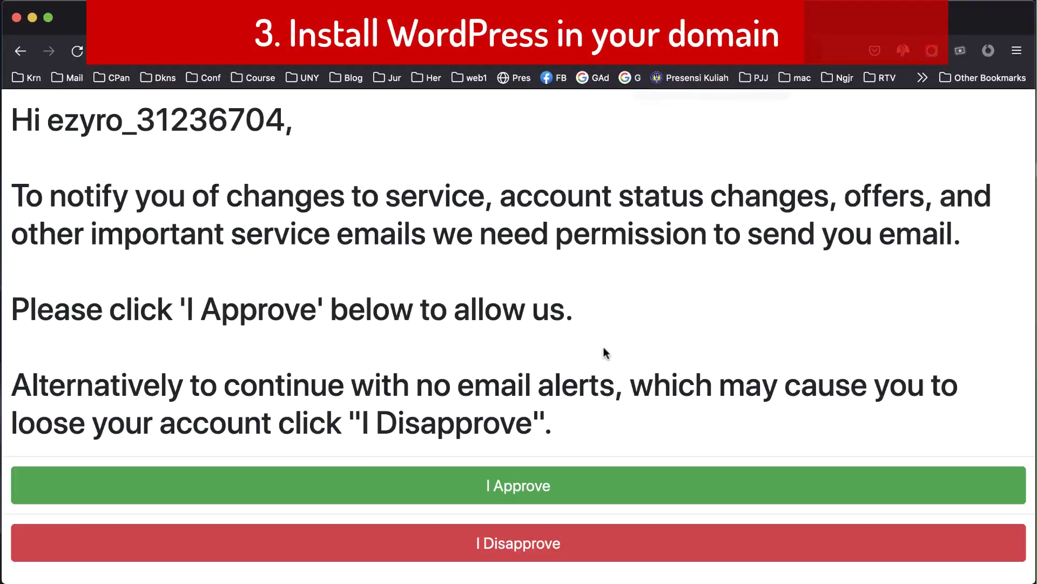
left_click(522, 488)
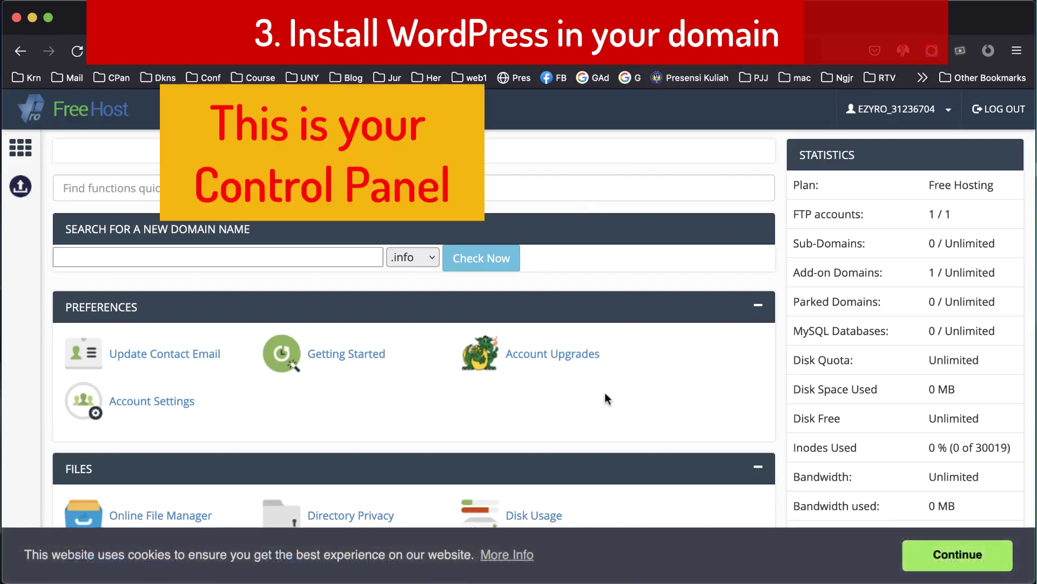
scroll(607, 399, "down", 5)
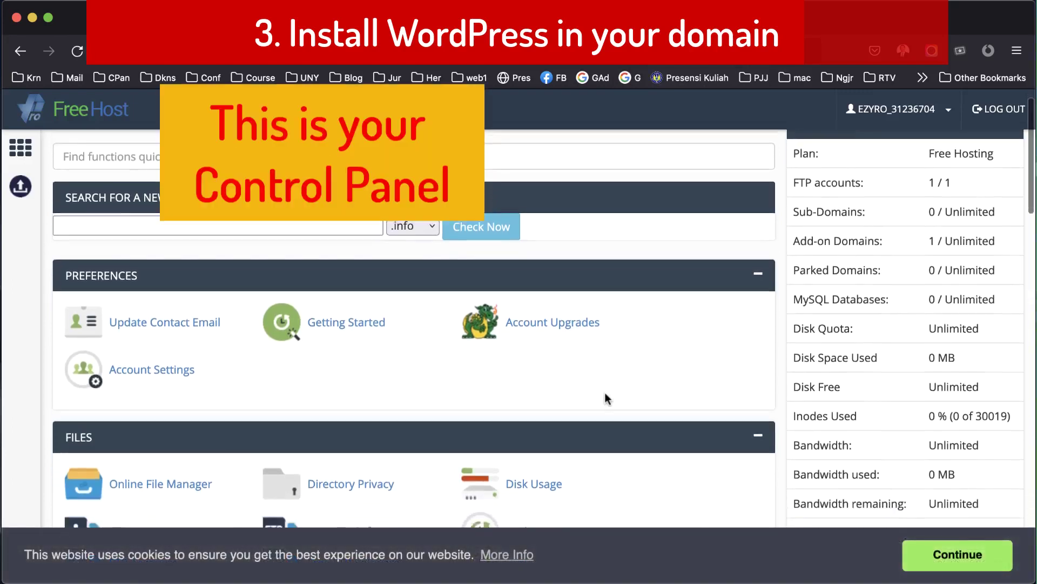
scroll(607, 400, "down", 4)
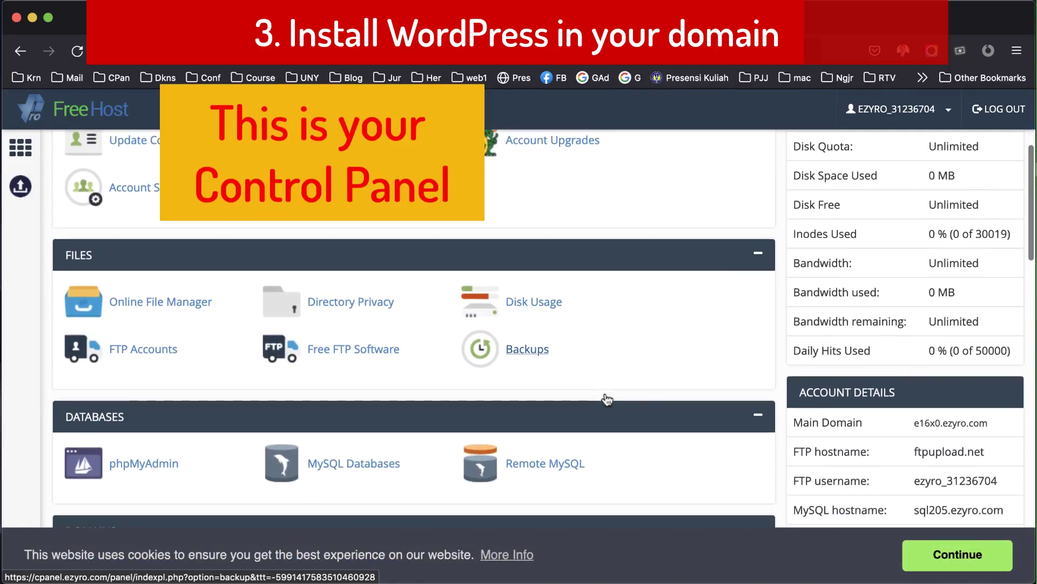
scroll(607, 399, "down", 15)
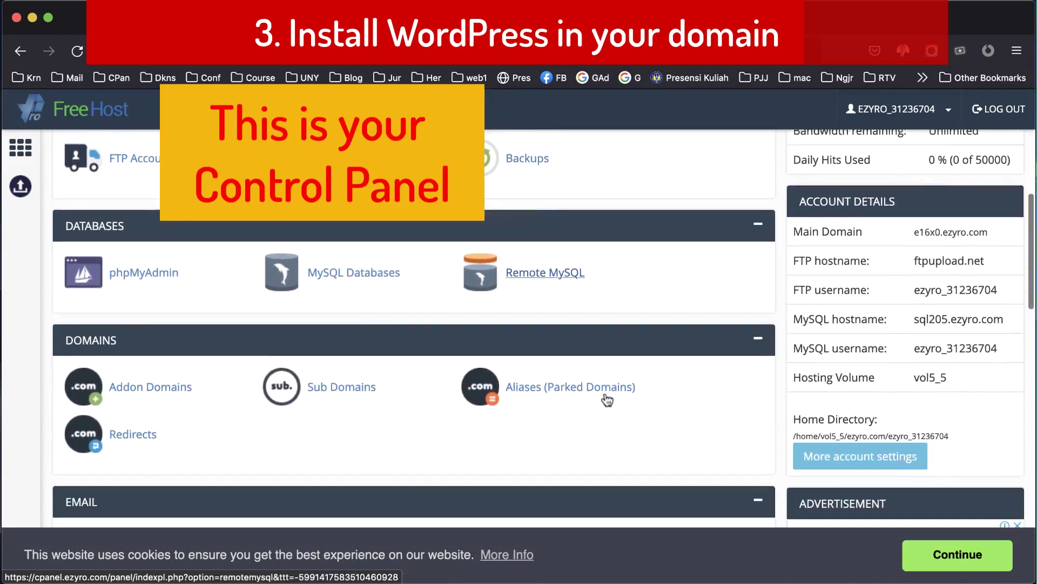
scroll(608, 399, "down", 5)
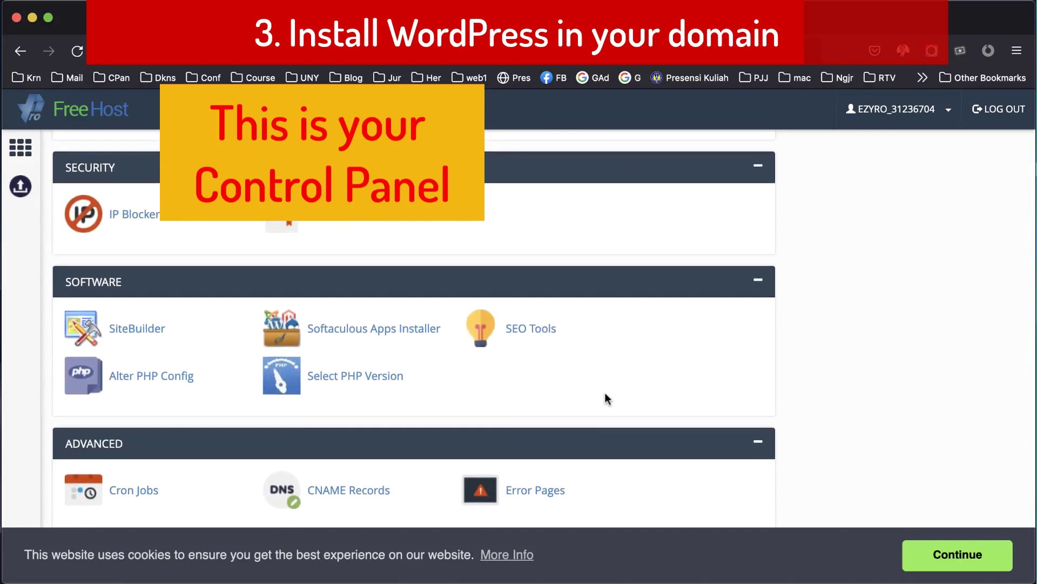
Start a WordPress installation from the Softaculous Apps Installer.
left_click(406, 331)
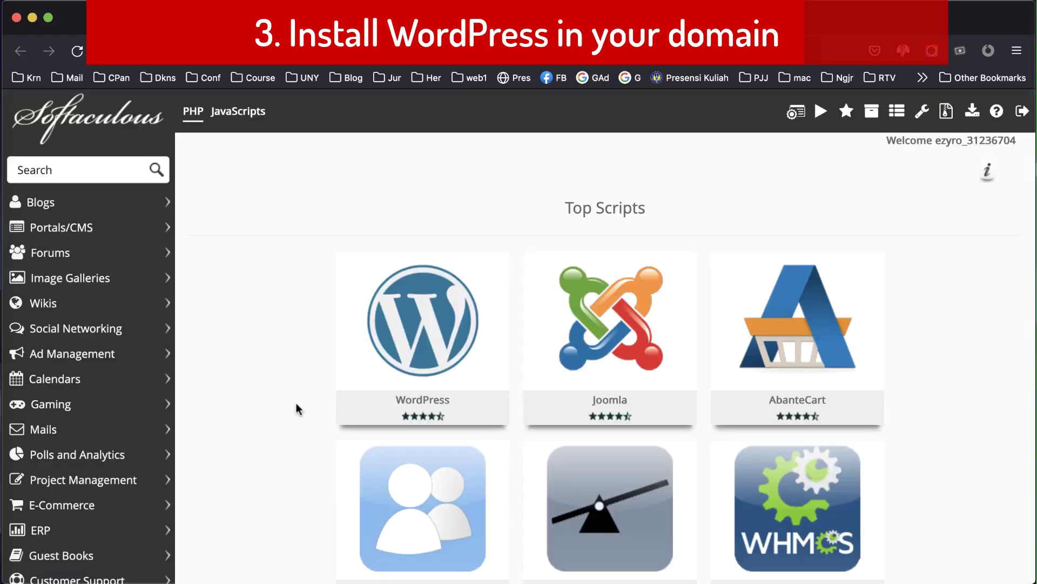
scroll(70, 345, "down", 6)
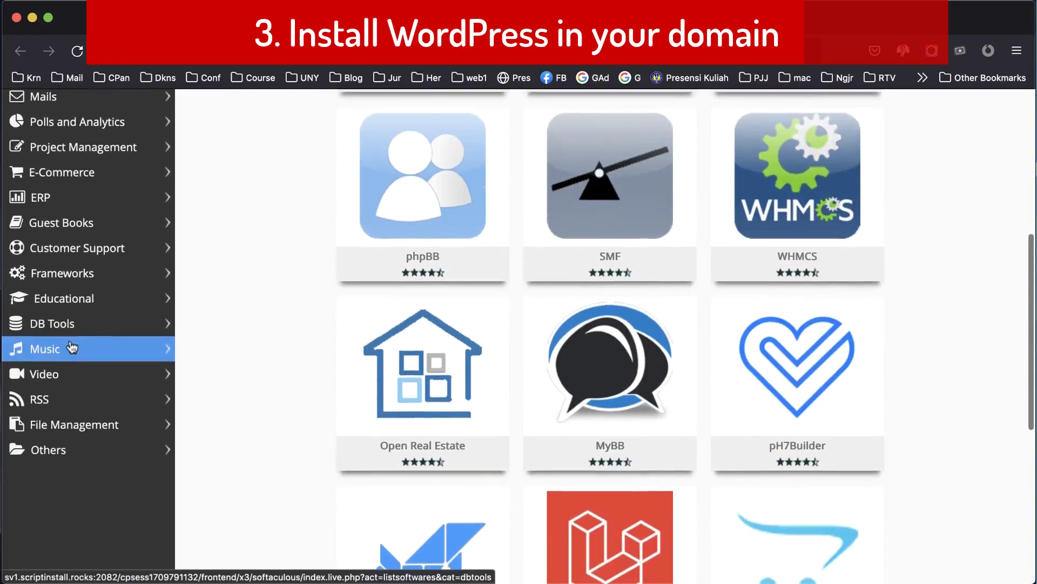
scroll(70, 340, "down", 6)
scroll(70, 340, "up", 12)
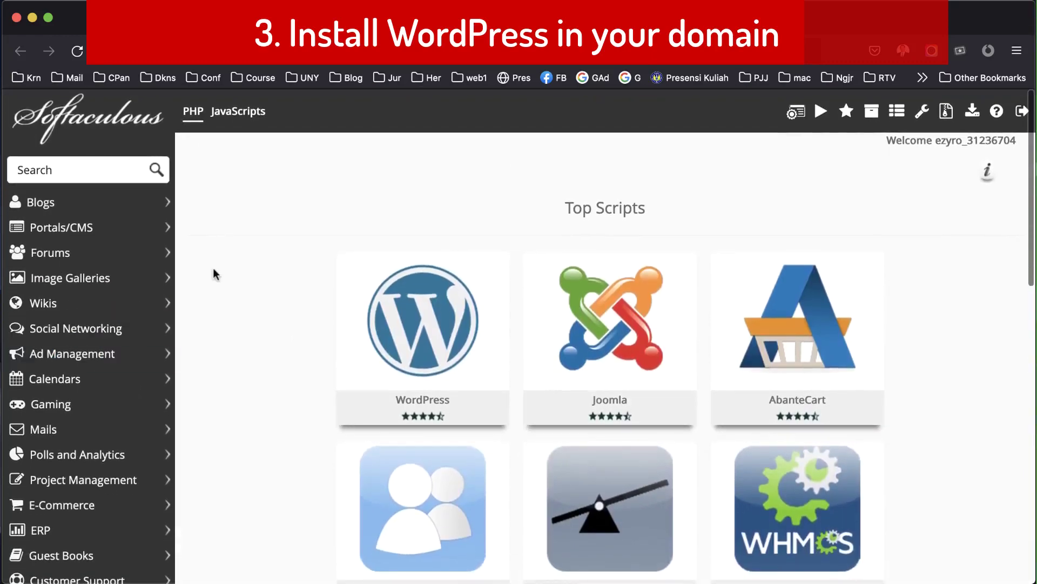
mouse_move(415, 304)
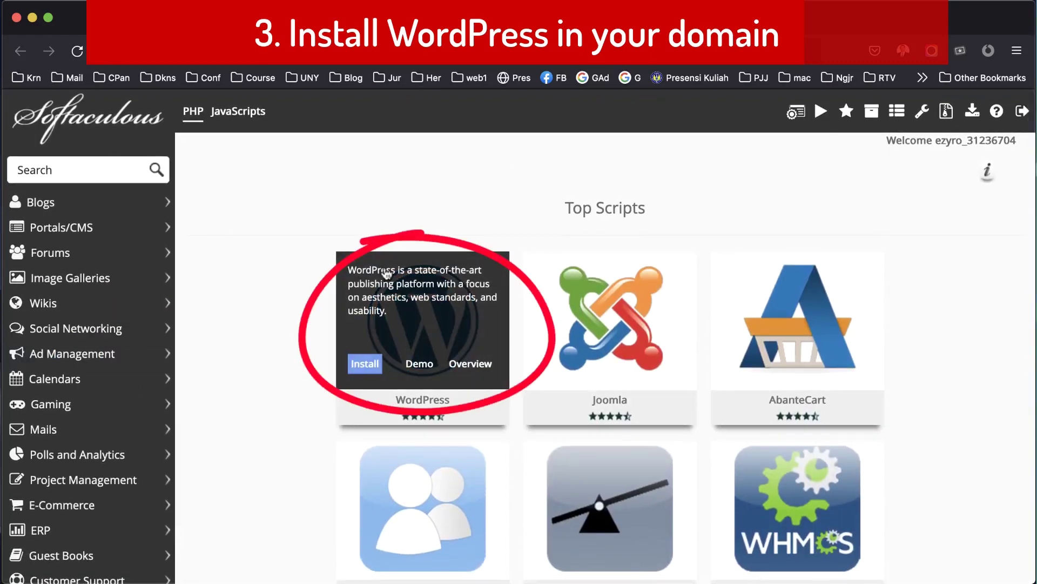
left_click(364, 365)
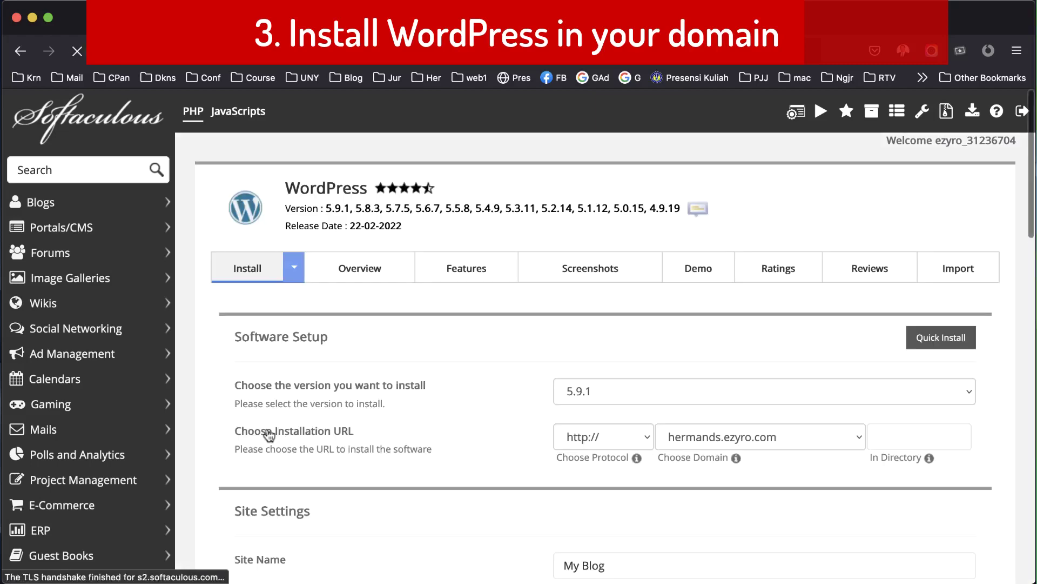
scroll(469, 409, "down", 1)
scroll(466, 404, "down", 8)
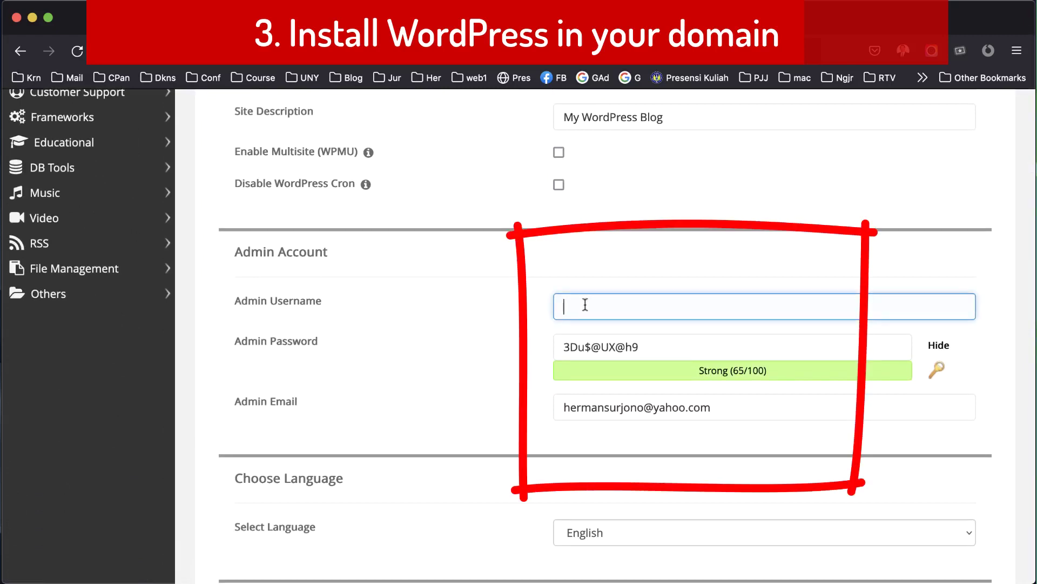
Set the admin username and password, install WordPress on hermands.ezyro.com, and open the site.
left_click(674, 351)
key("ctrl+a")
key("BackSpace")
key("ctrl+v")
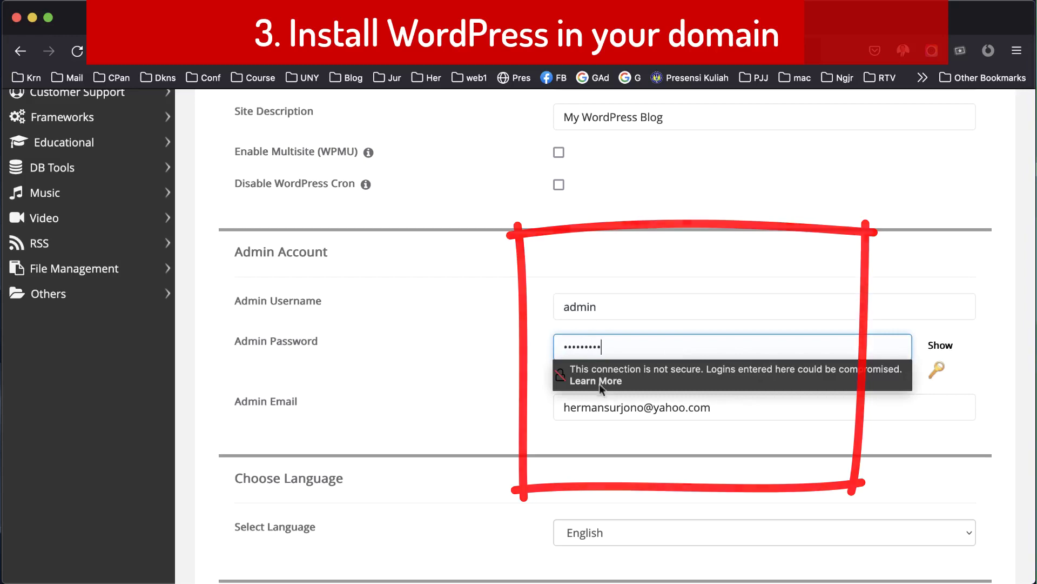
left_click(739, 304)
scroll(491, 377, "down", 20)
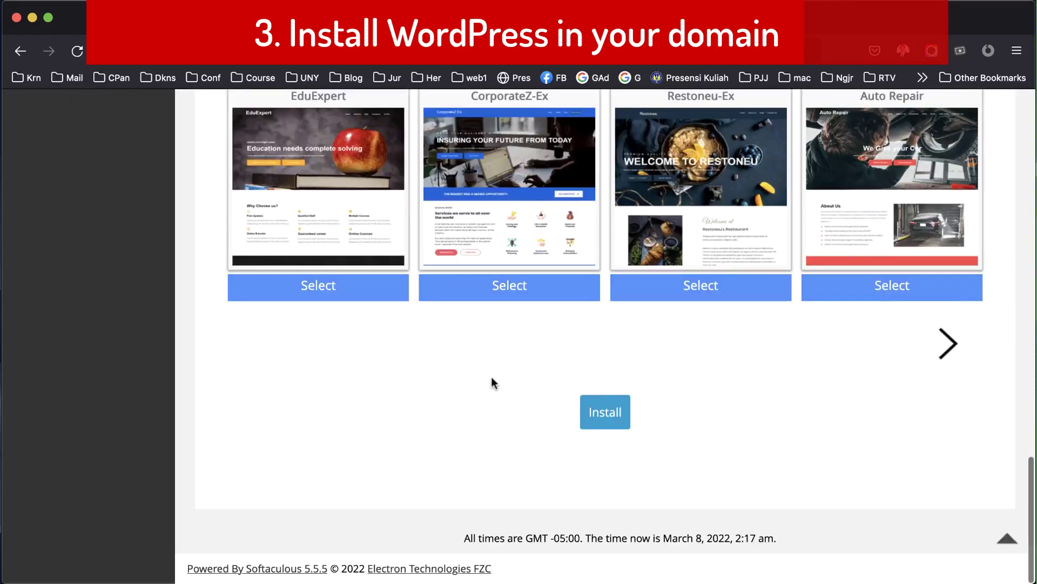
left_click(605, 412)
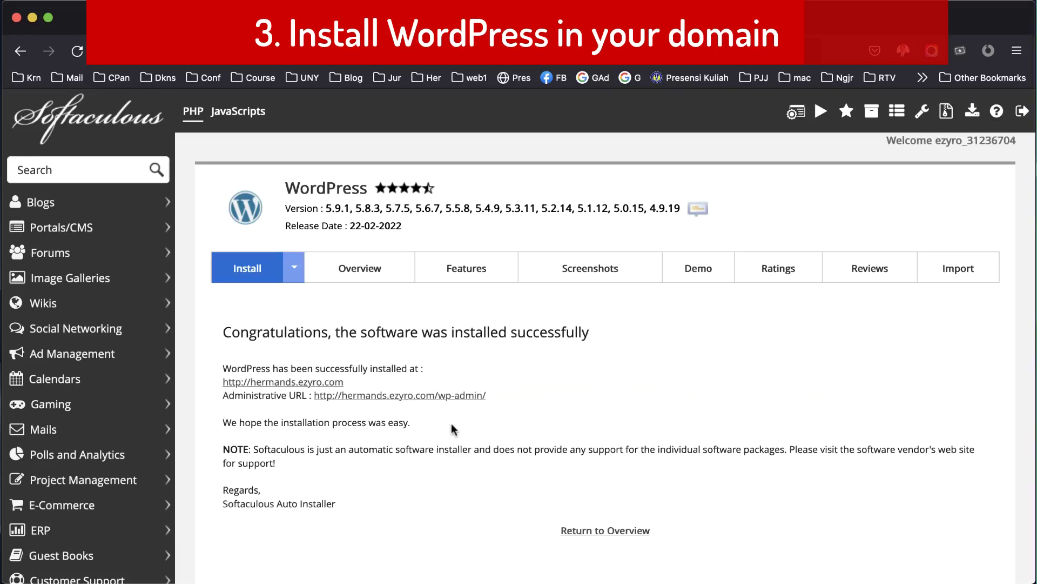
scroll(452, 428, "down", 2)
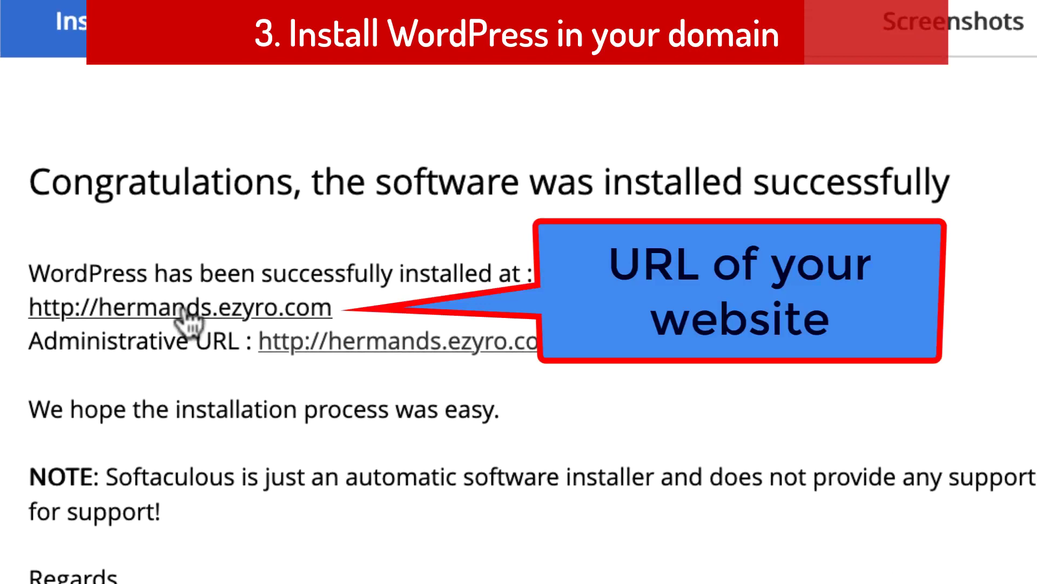
left_click(184, 313)
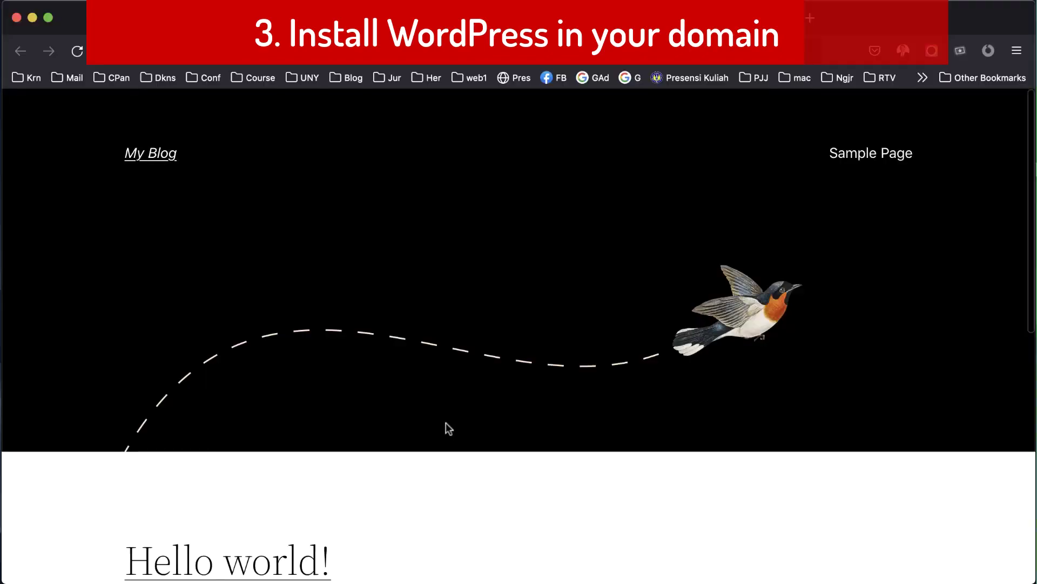
Go to hermands.ezyro.com/wp-admin to reach the WordPress login page.
scroll(446, 422, "down", 5)
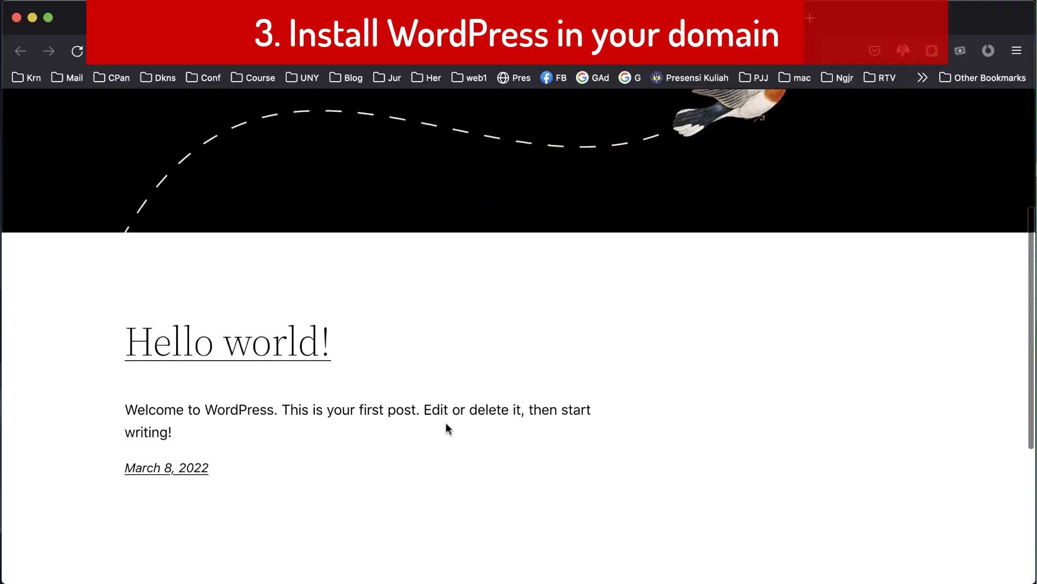
scroll(446, 427, "down", 5)
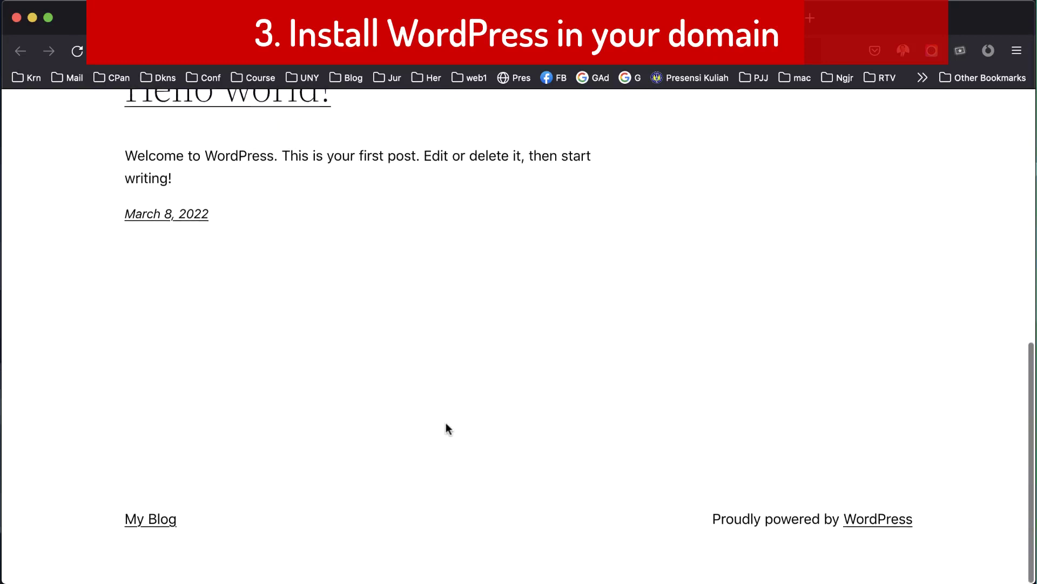
scroll(621, 287, "up", 3)
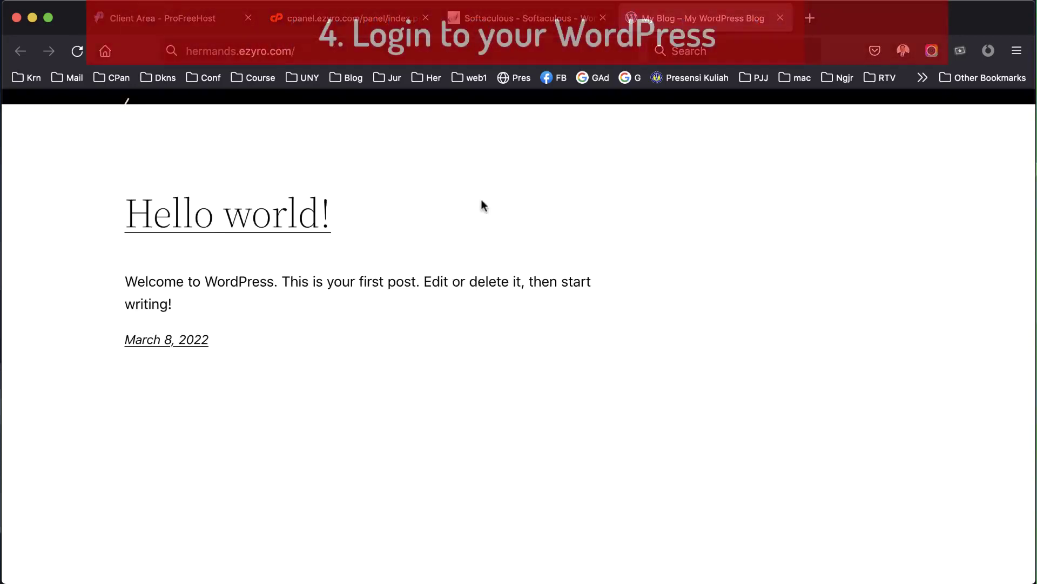
left_click(342, 51)
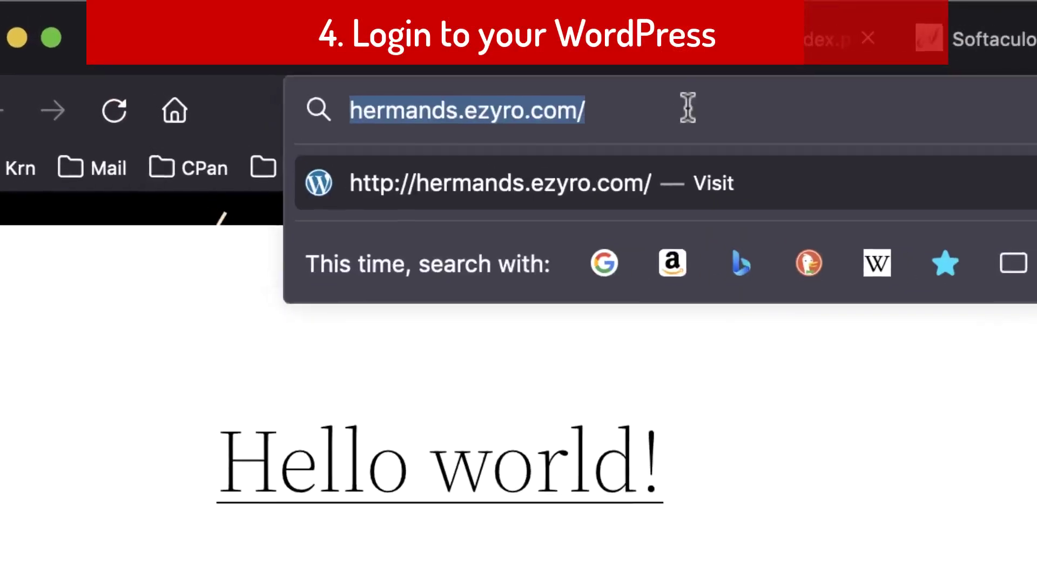
left_click(701, 110)
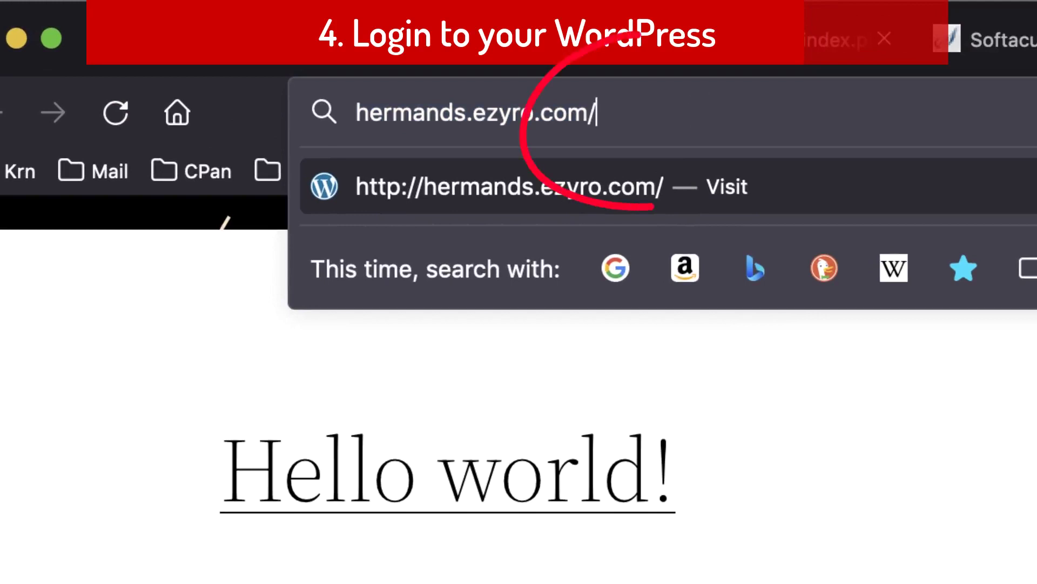
type("wp-admin")
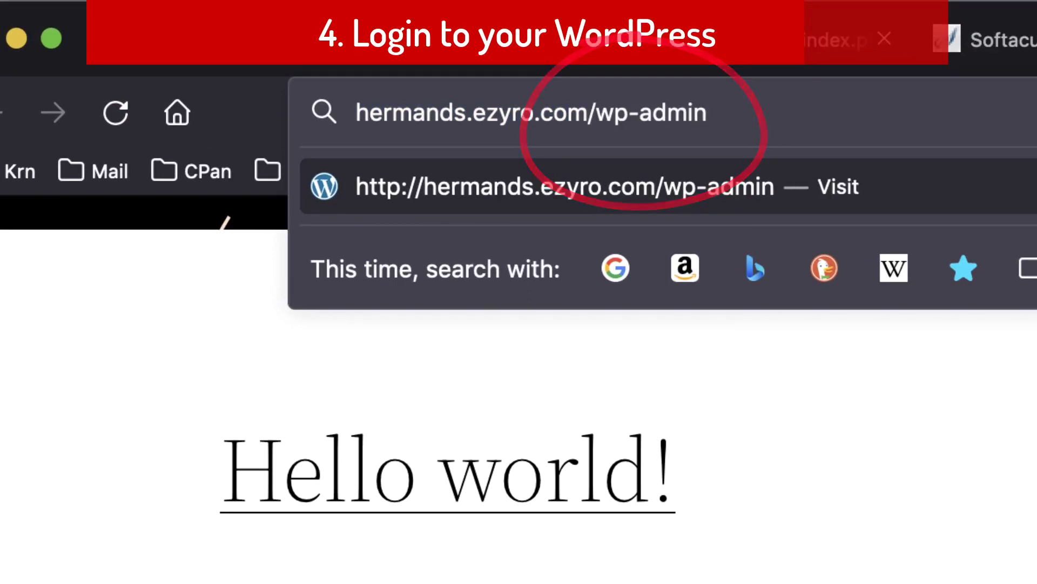
key("Return")
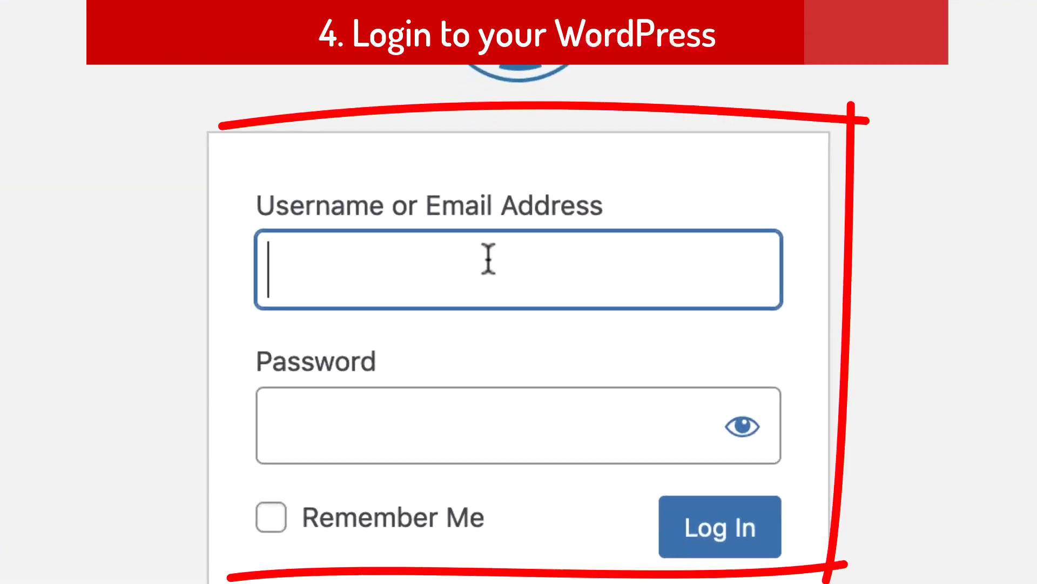
Log in to WordPress as admin with the account password.
type("admin")
key("Tab")
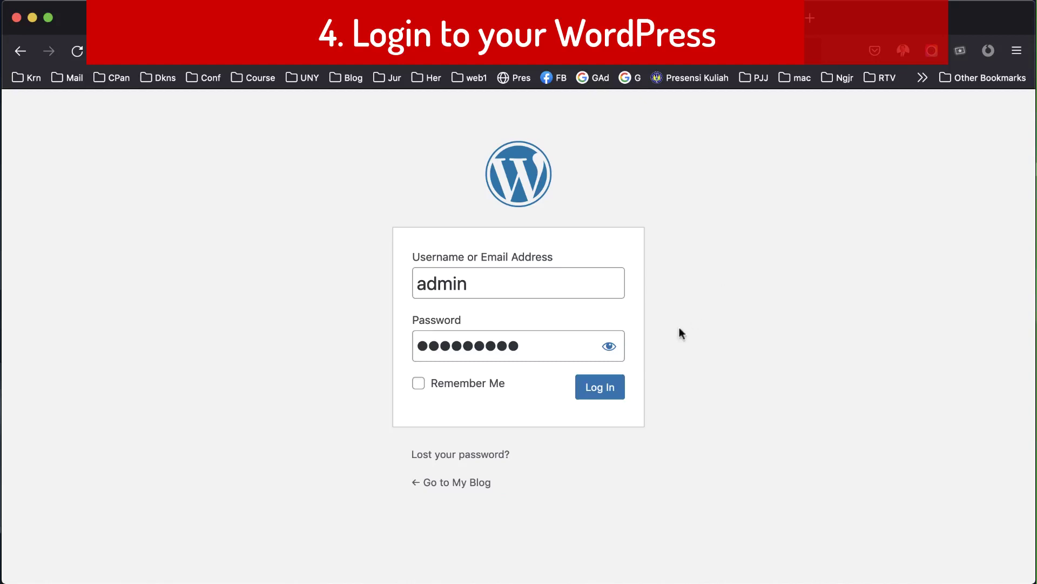
left_click(604, 389)
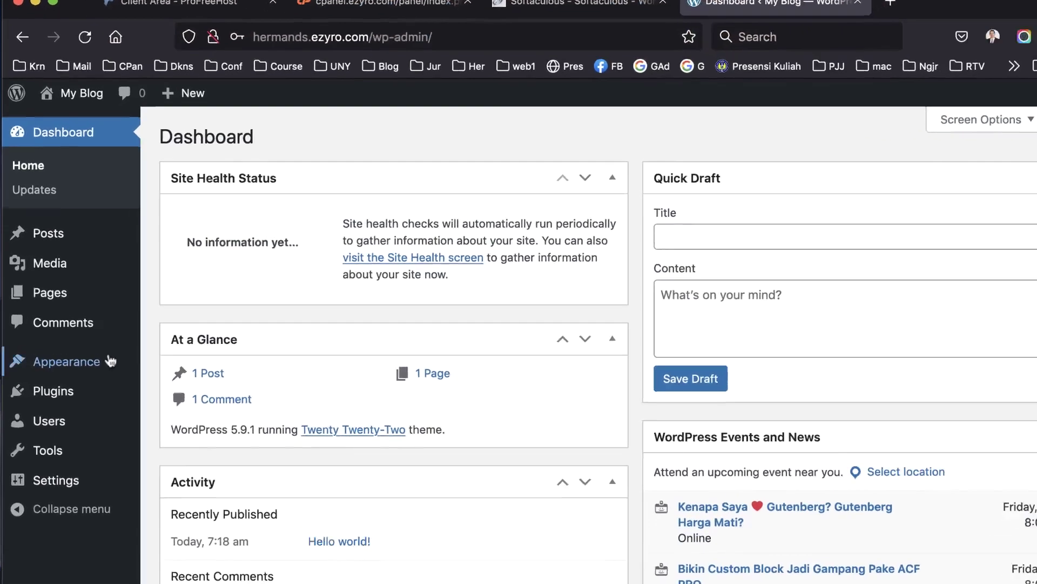
mouse_move(73, 352)
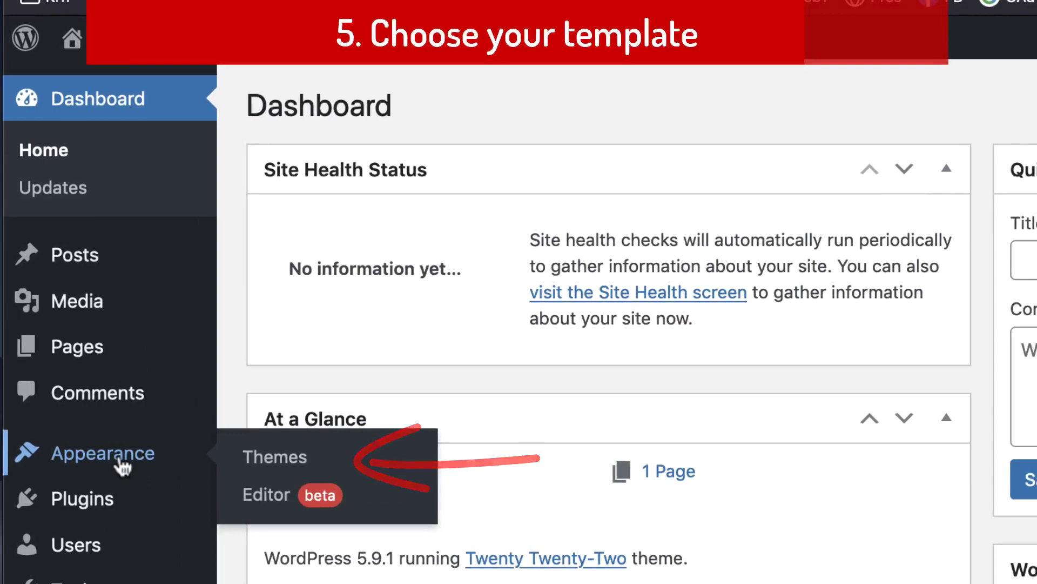
Install the Astra theme from Appearance > Themes > Add New and activate it.
left_click(124, 464)
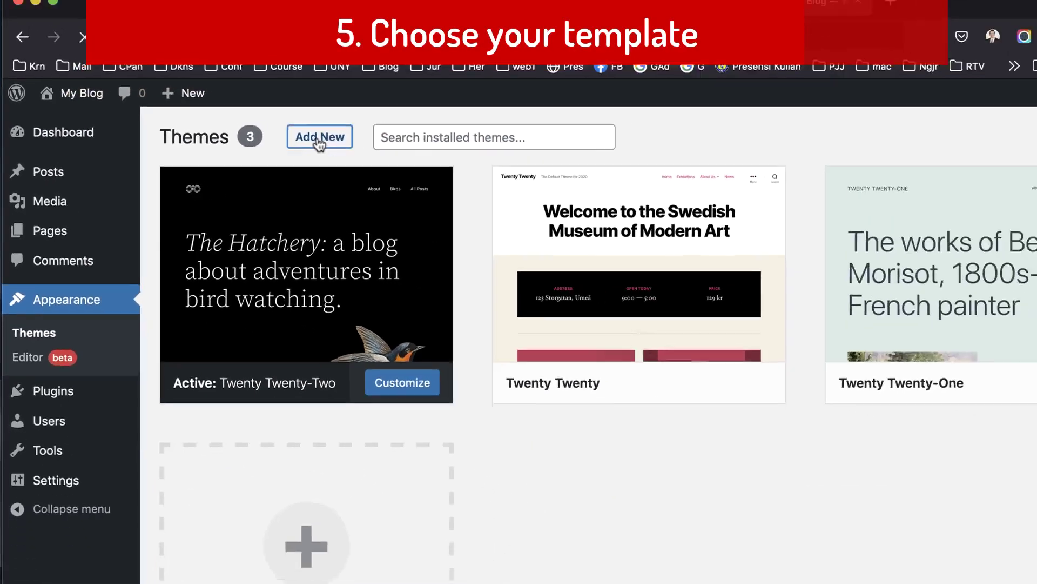
left_click(493, 111)
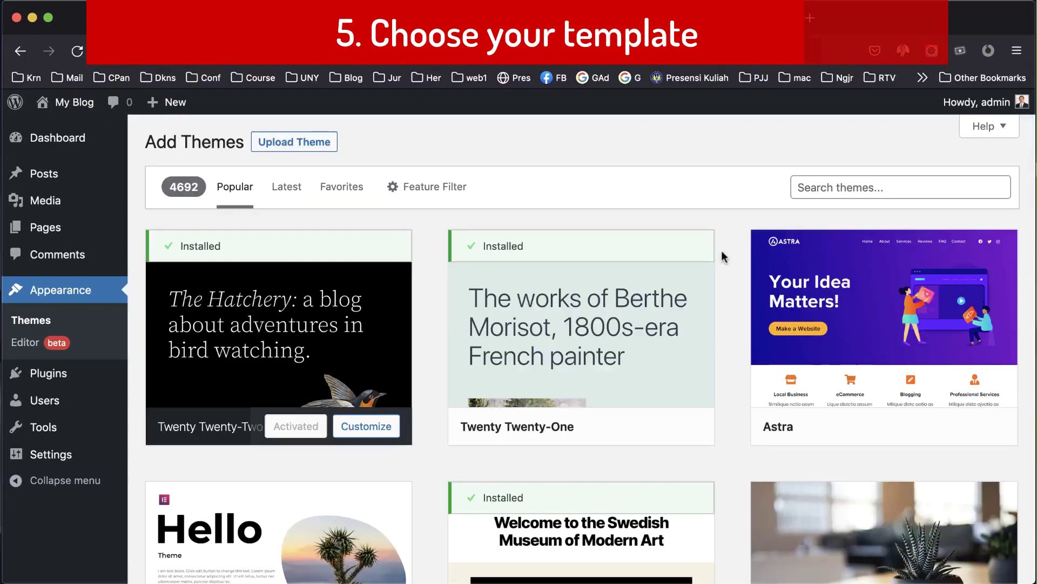
scroll(721, 251, "down", 5)
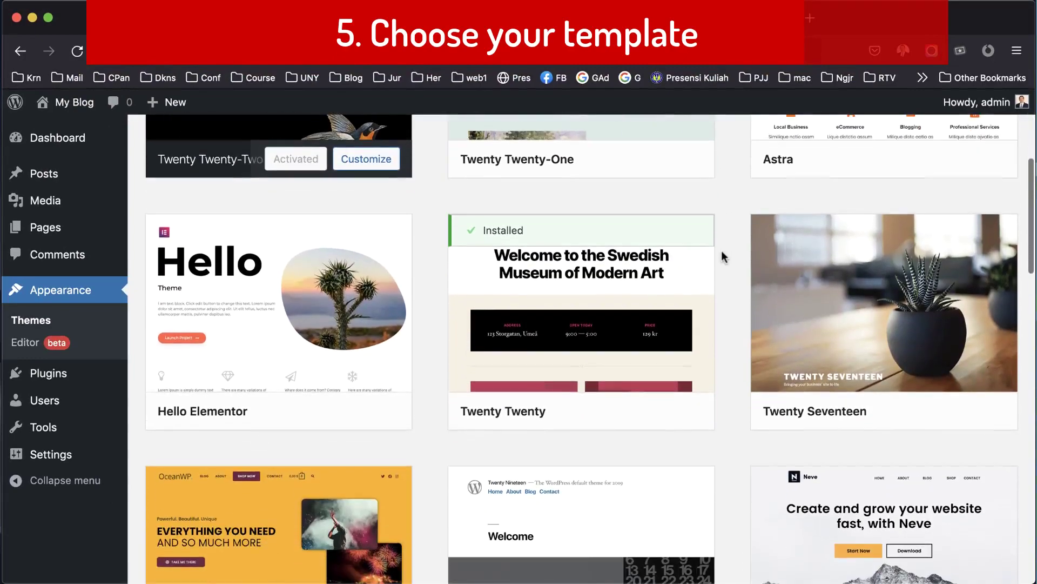
scroll(721, 251, "up", 5)
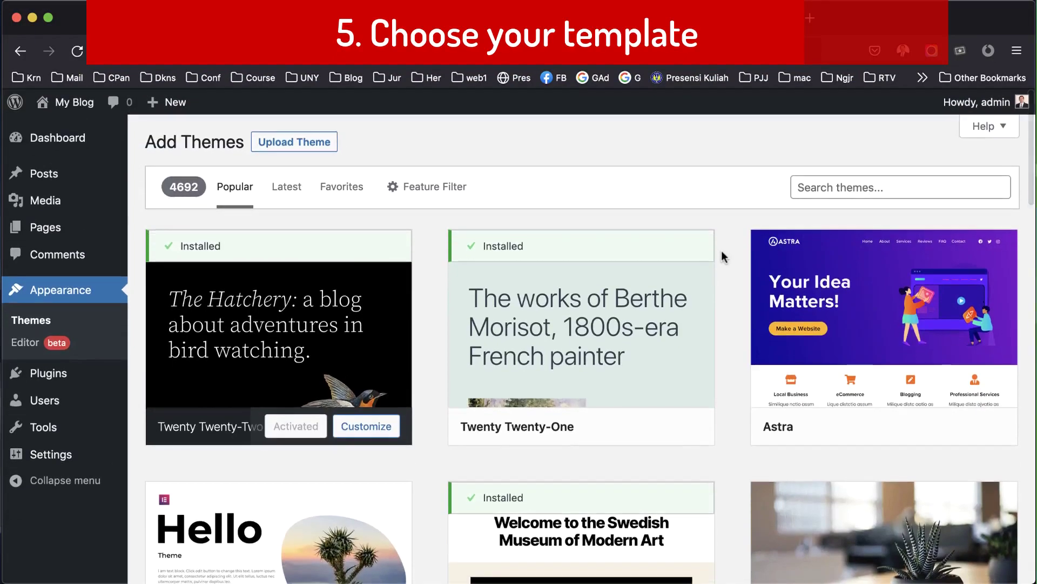
scroll(721, 251, "down", 15)
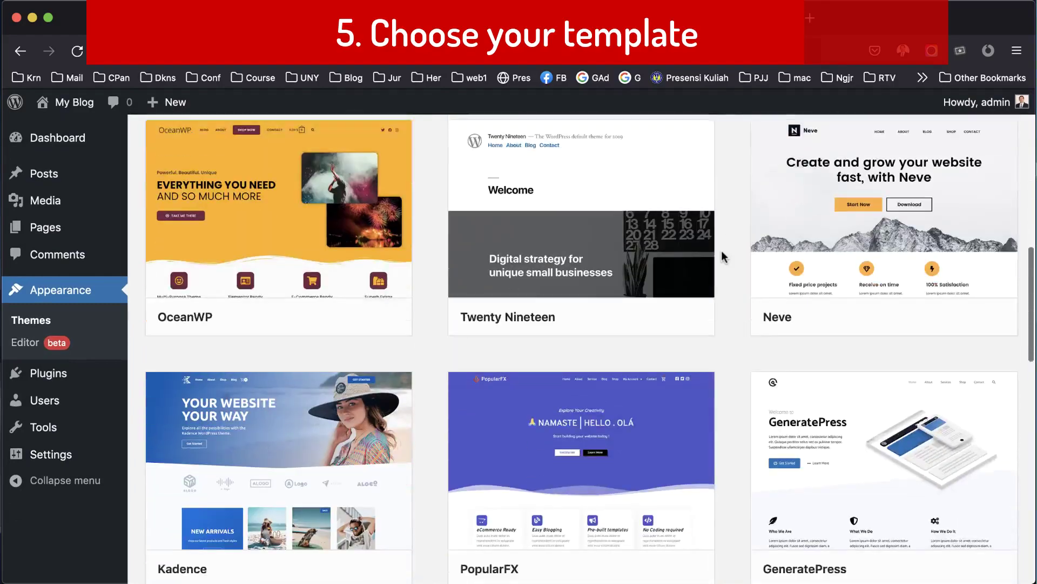
scroll(721, 250, "down", 3)
scroll(721, 251, "up", 20)
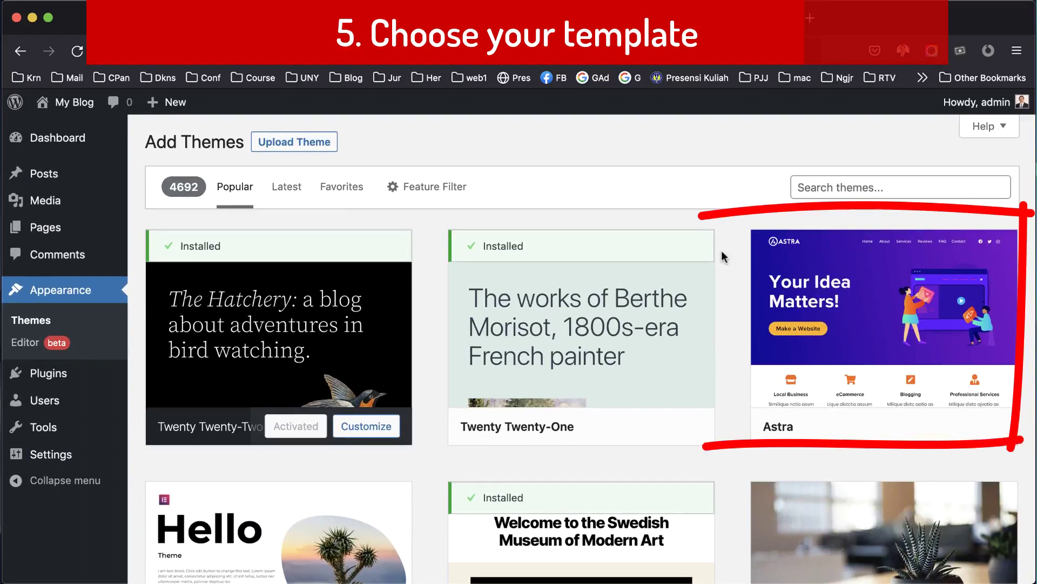
mouse_move(794, 331)
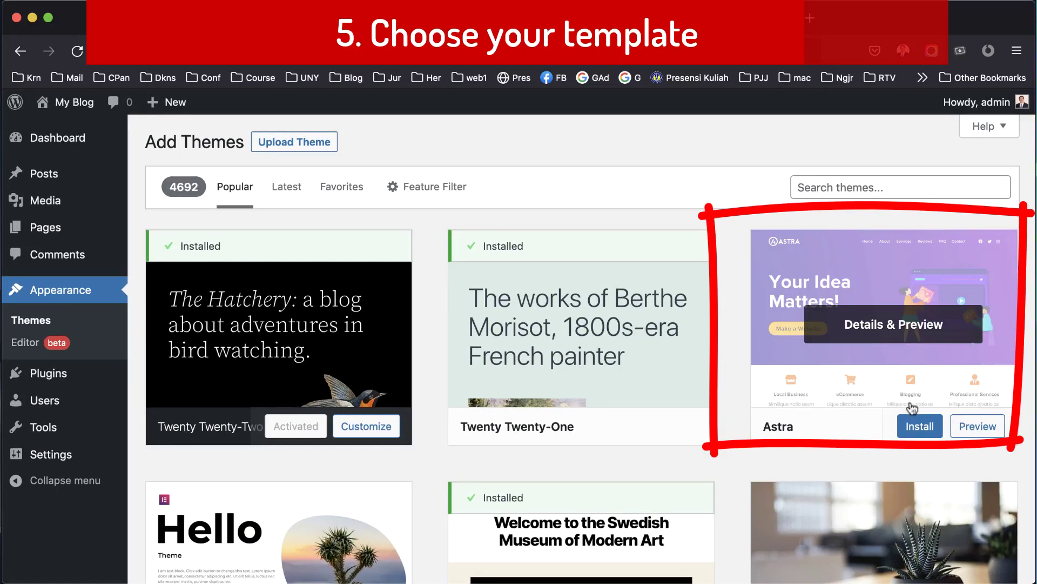
left_click(916, 429)
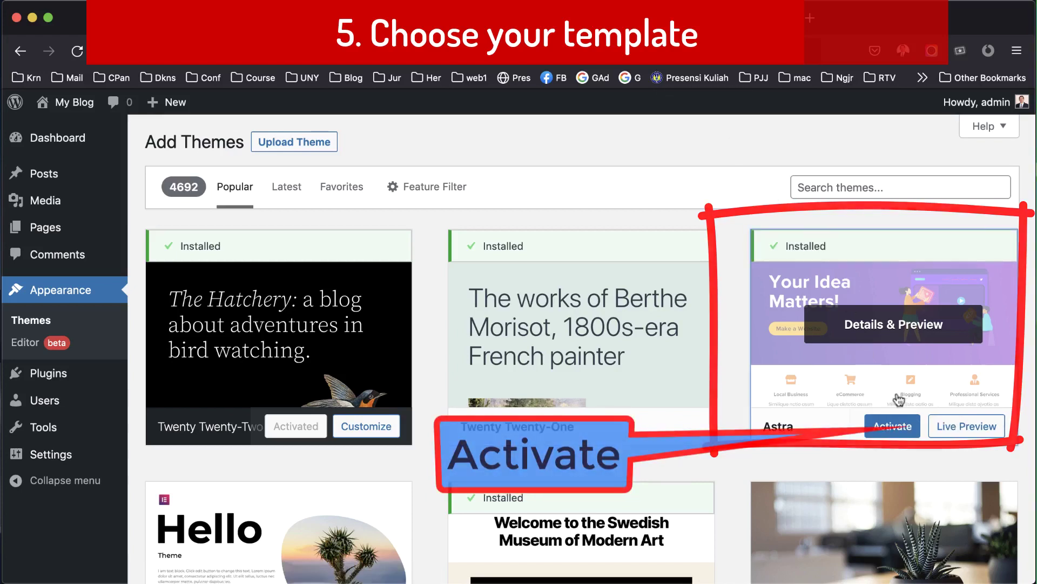
left_click(892, 426)
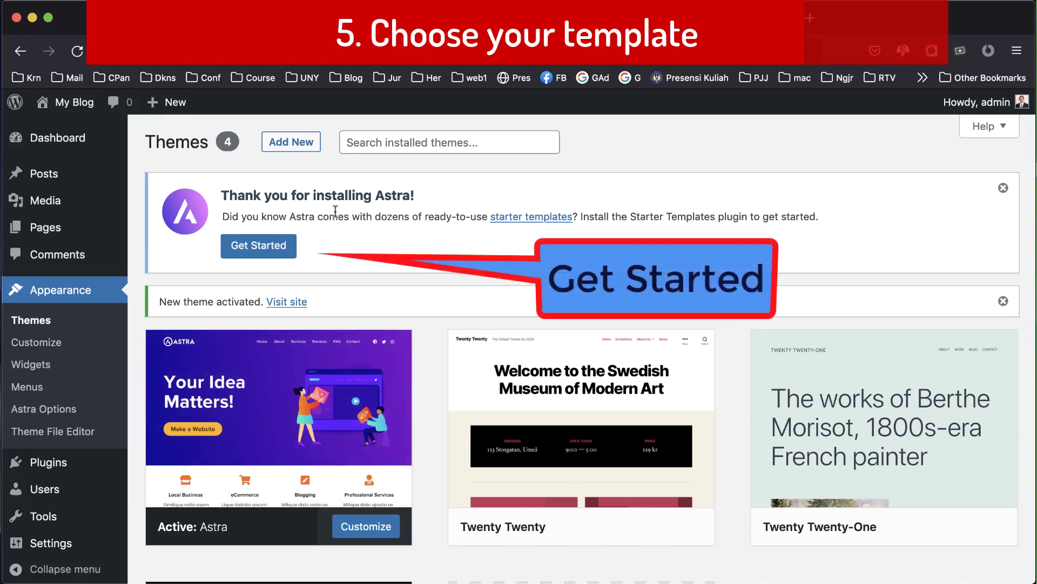
Start building the website from Astra Starter Templates with Elementor as the page builder.
left_click(295, 249)
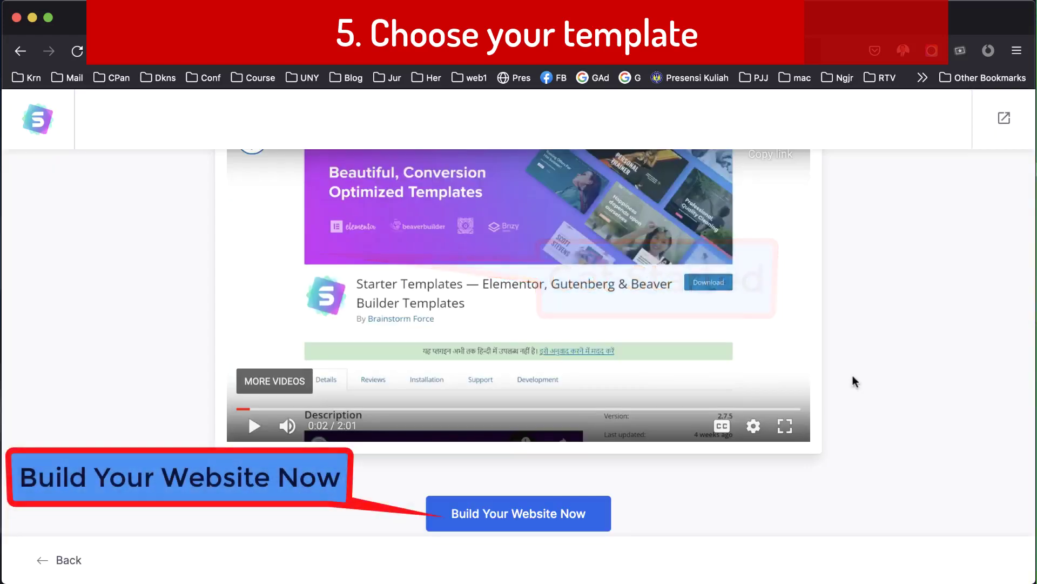
left_click(507, 507)
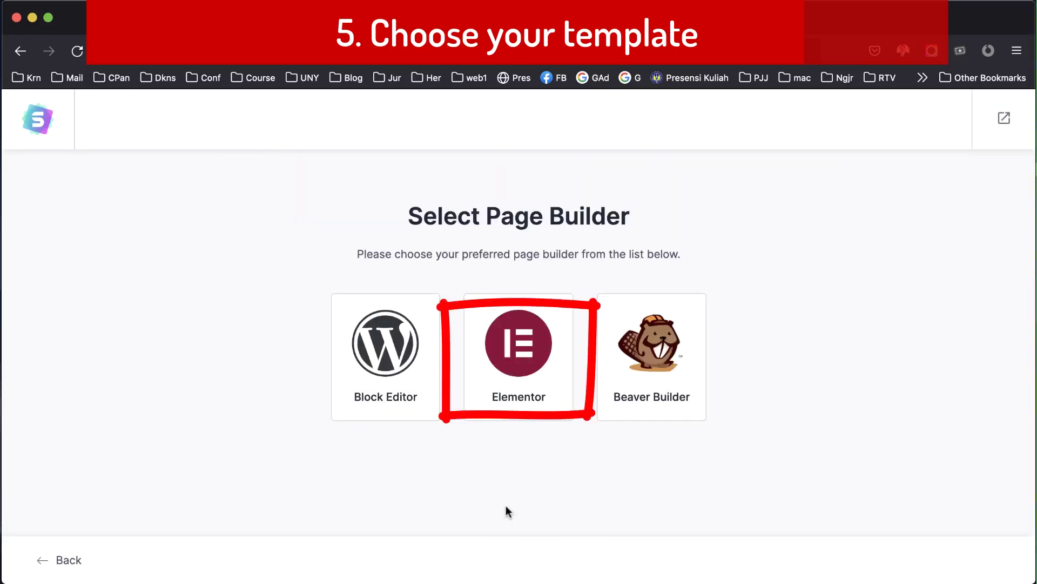
left_click(520, 351)
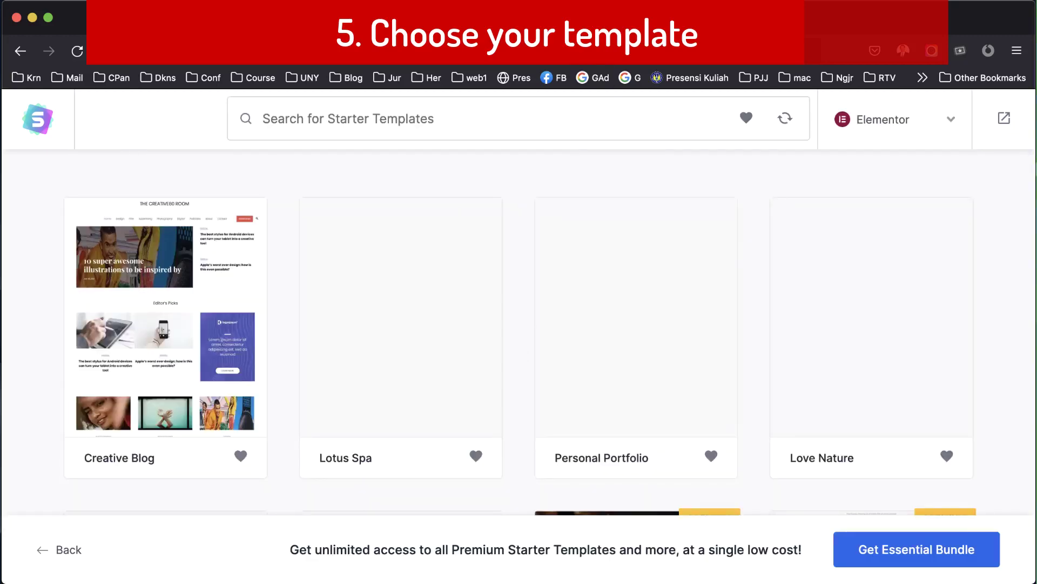
Filter the starter templates to the Community > School category.
scroll(464, 281, "down", 10)
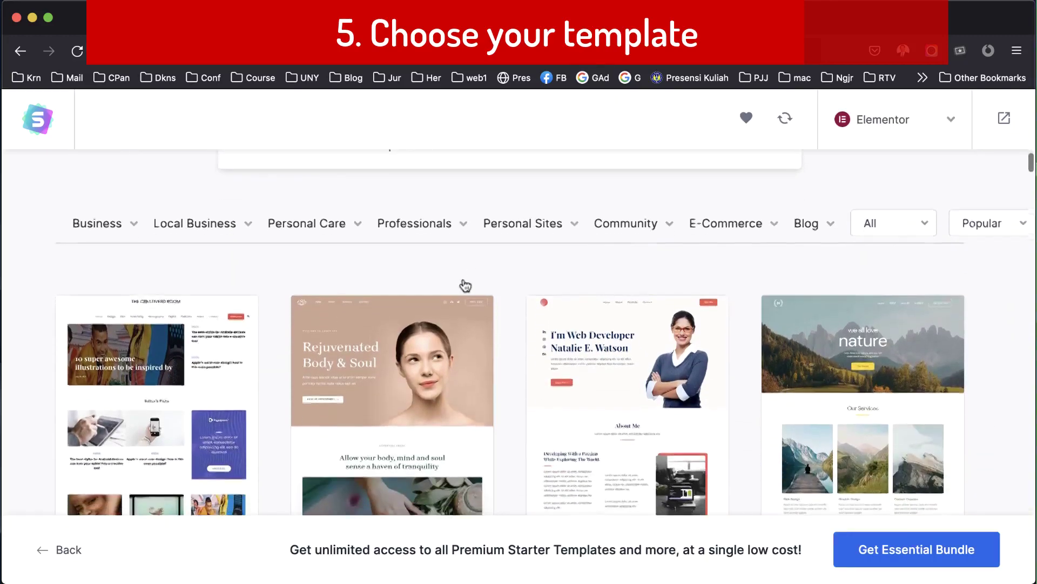
scroll(465, 287, "down", 15)
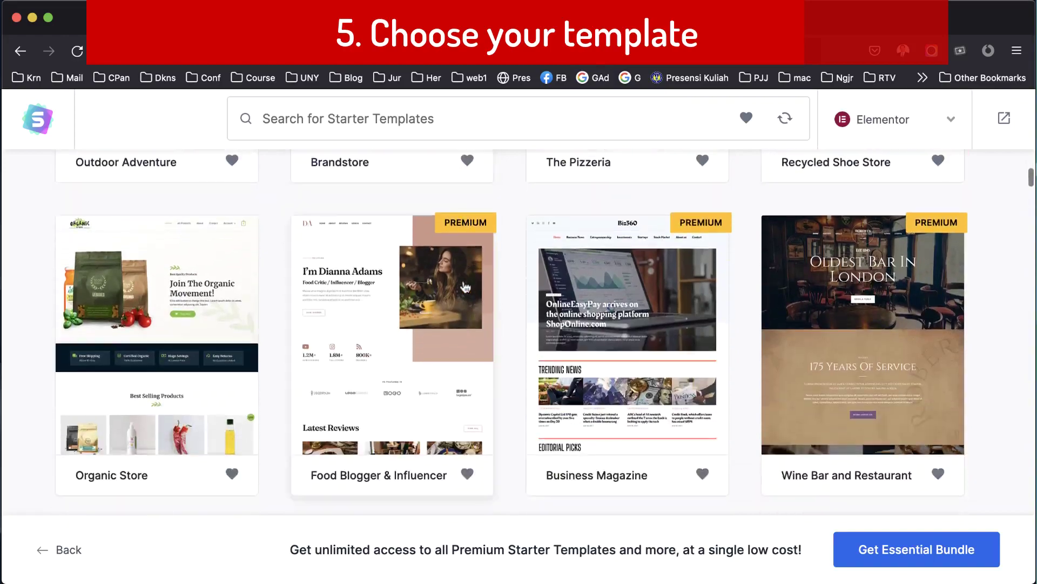
scroll(464, 285, "up", 20)
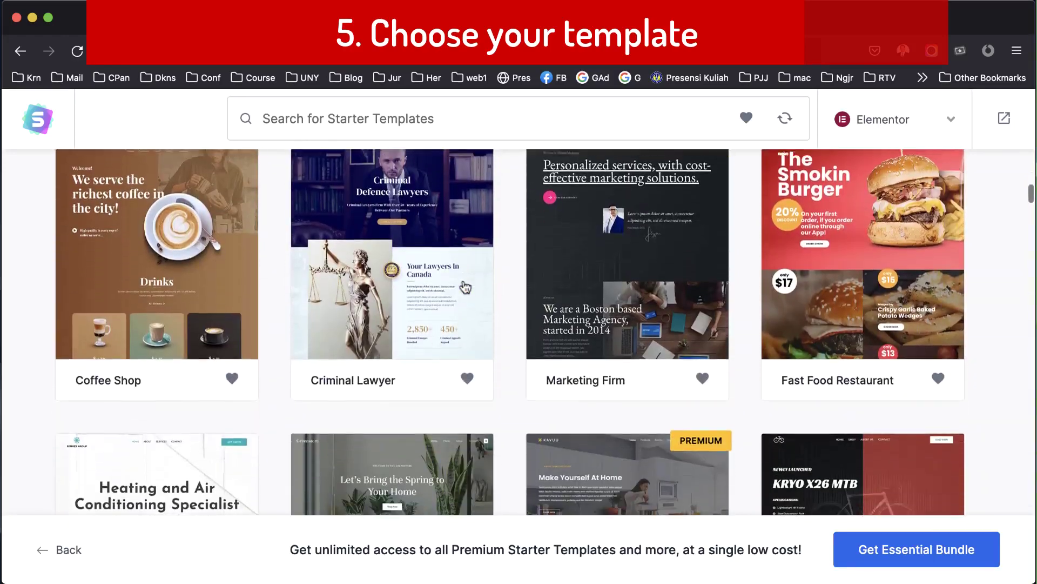
scroll(464, 281, "up", 3)
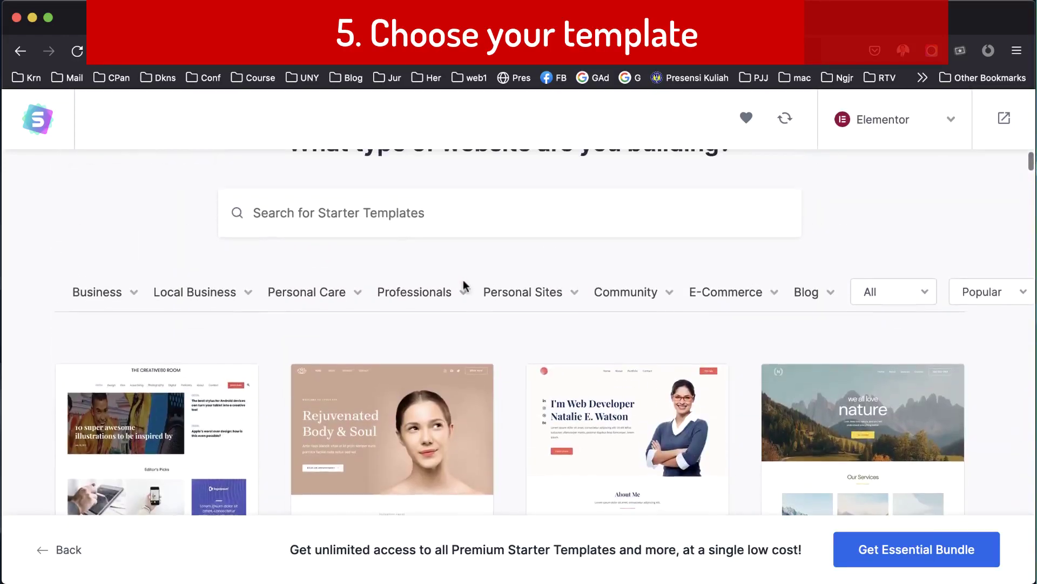
mouse_move(356, 311)
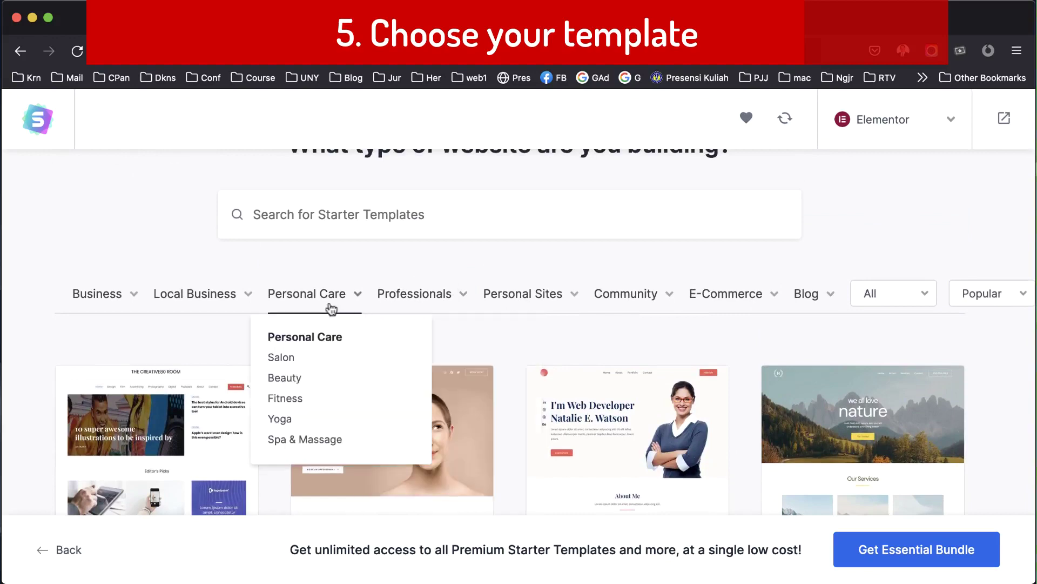
mouse_move(222, 301)
mouse_move(400, 306)
mouse_move(612, 300)
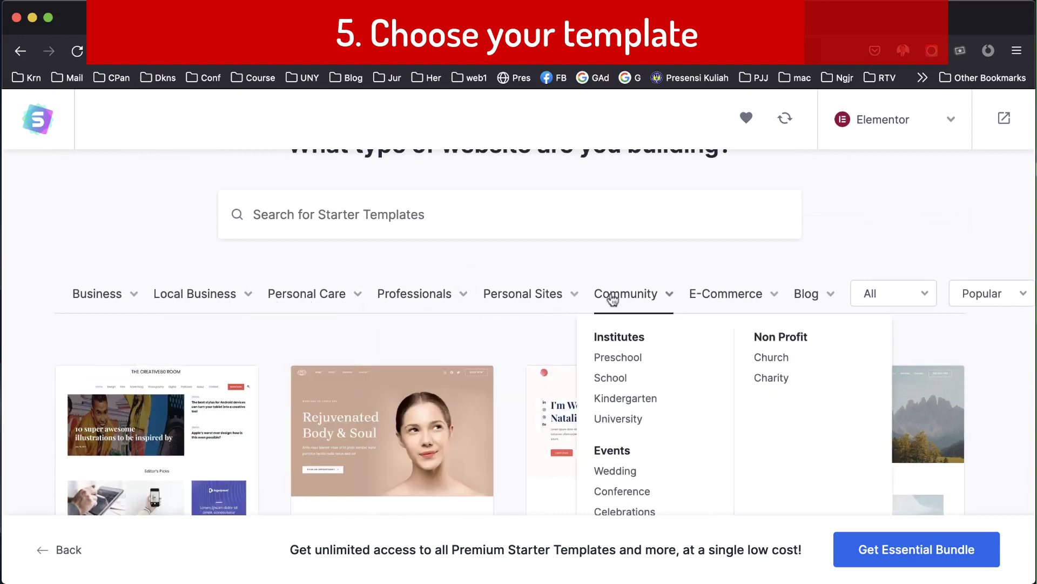
left_click(612, 378)
scroll(760, 358, "down", 10)
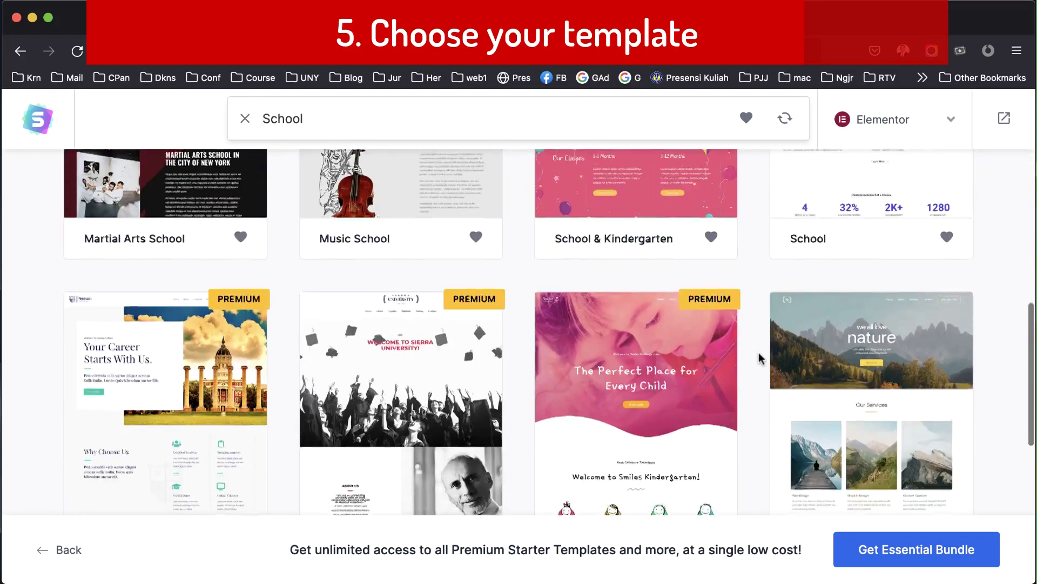
scroll(760, 358, "up", 10)
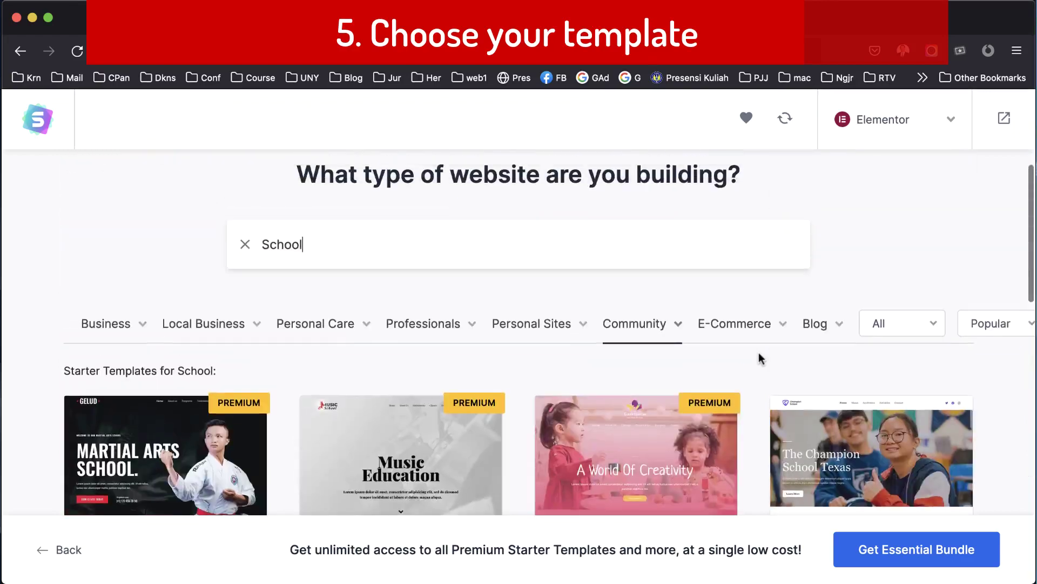
scroll(760, 358, "down", 5)
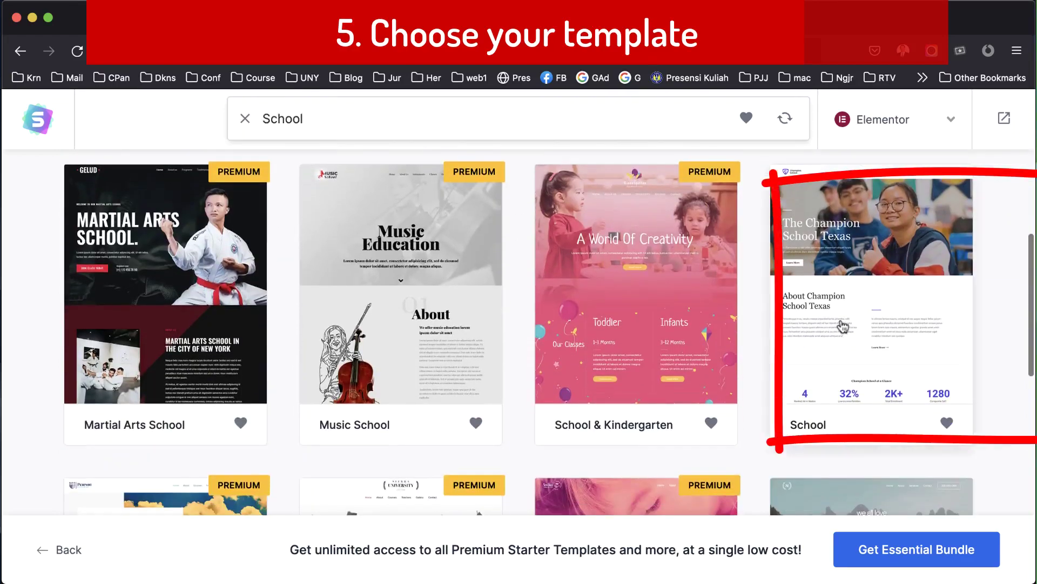
Pick the School template, skip the logo, and keep default colours with Georgia / Roboto fonts.
left_click(842, 326)
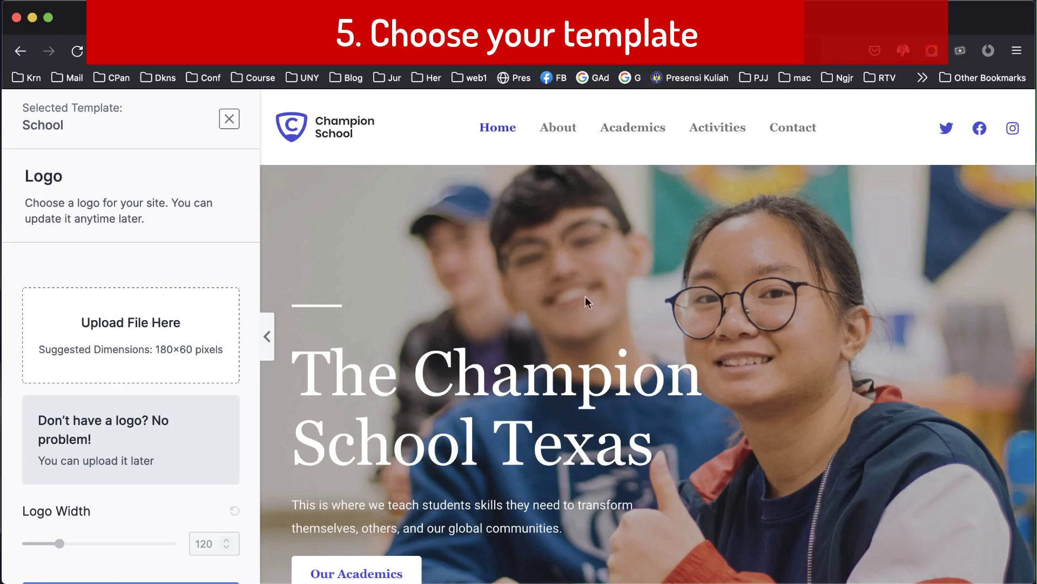
scroll(586, 296, "down", 10)
scroll(586, 297, "down", 15)
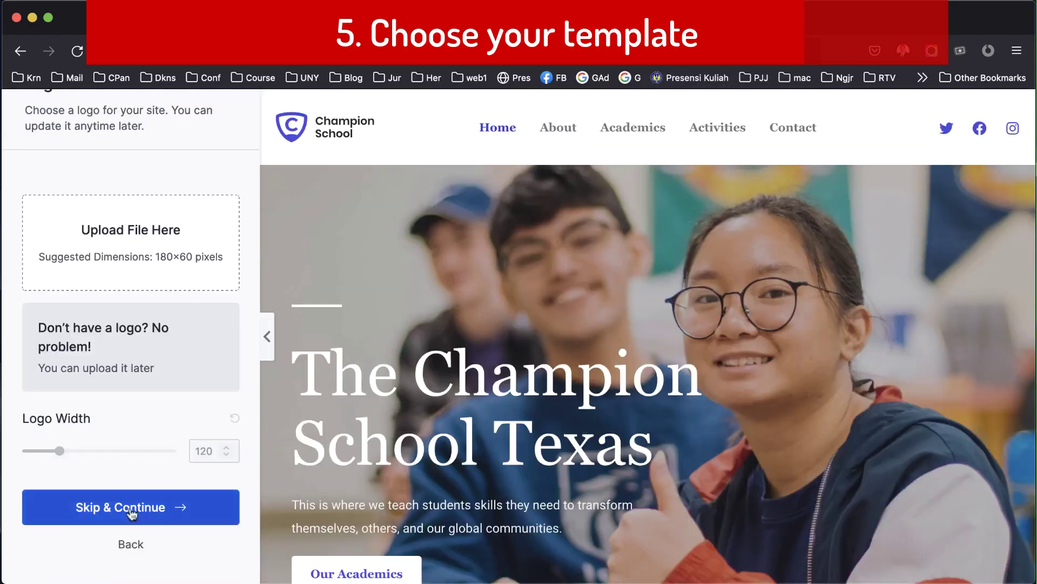
left_click(130, 512)
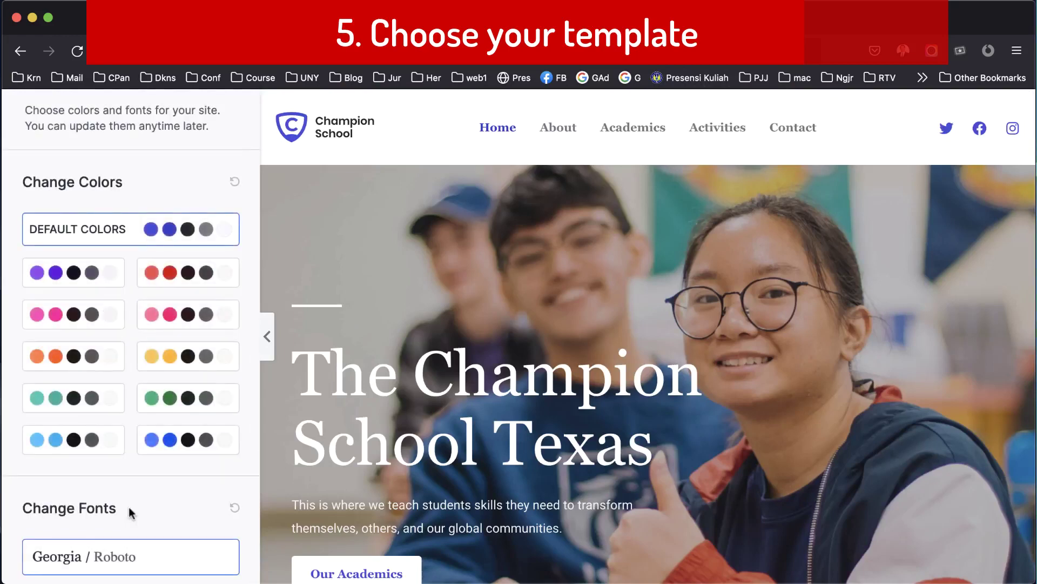
scroll(129, 508, "down", 4)
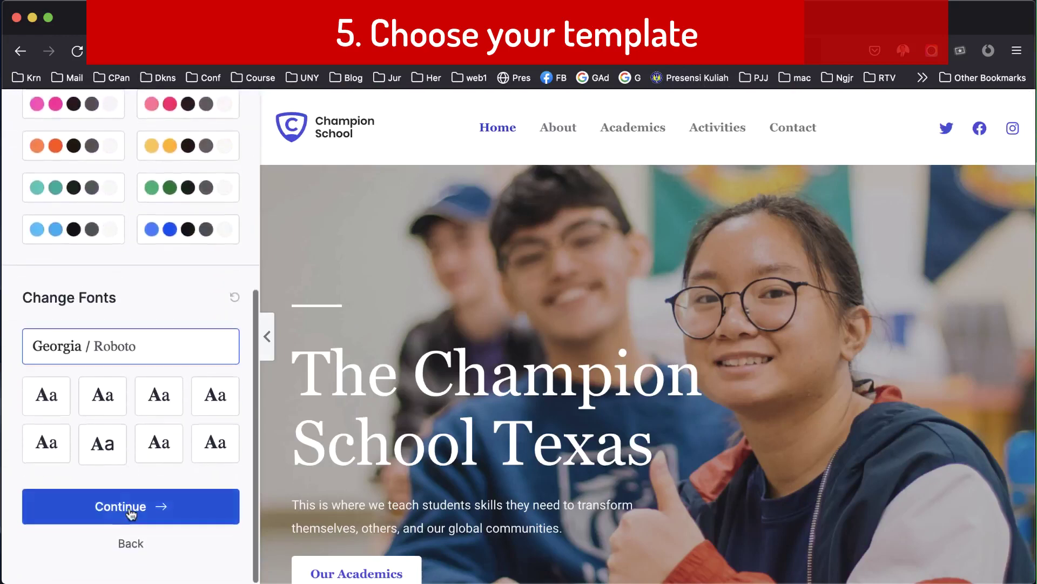
left_click(130, 509)
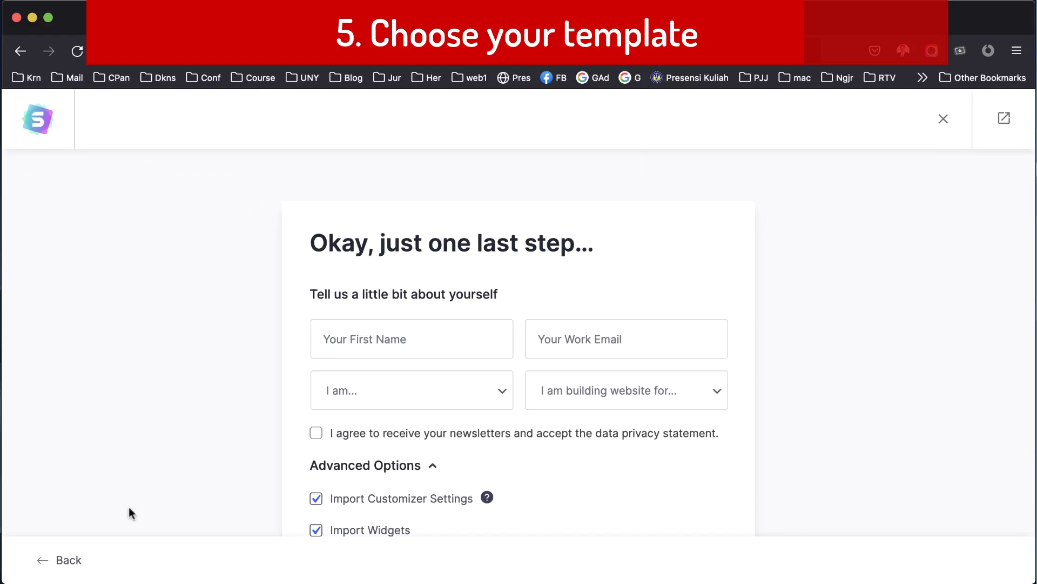
Submit the final form with all import options kept checked to build the School site.
scroll(603, 414, "down", 3)
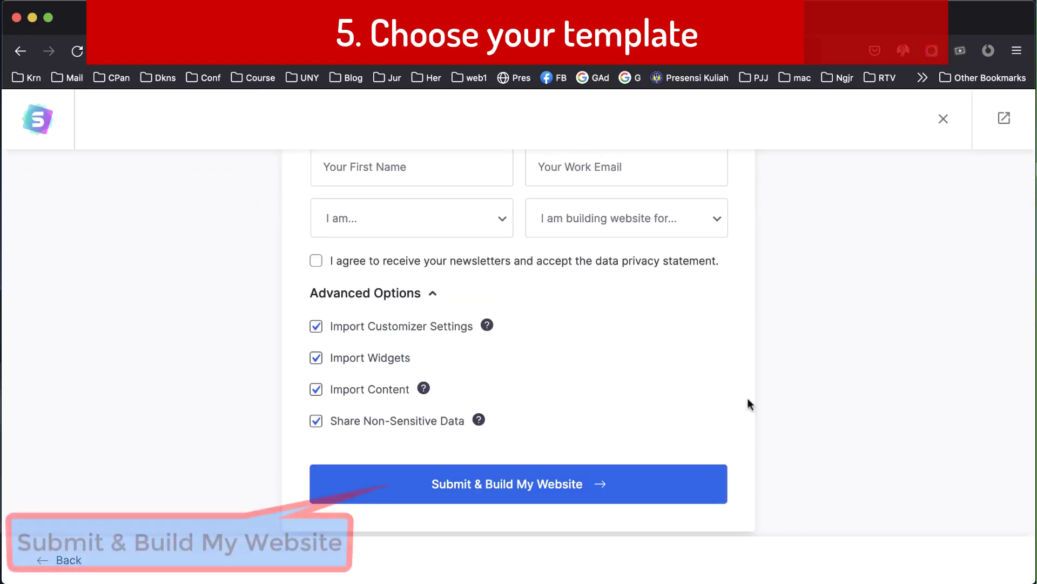
left_click(508, 488)
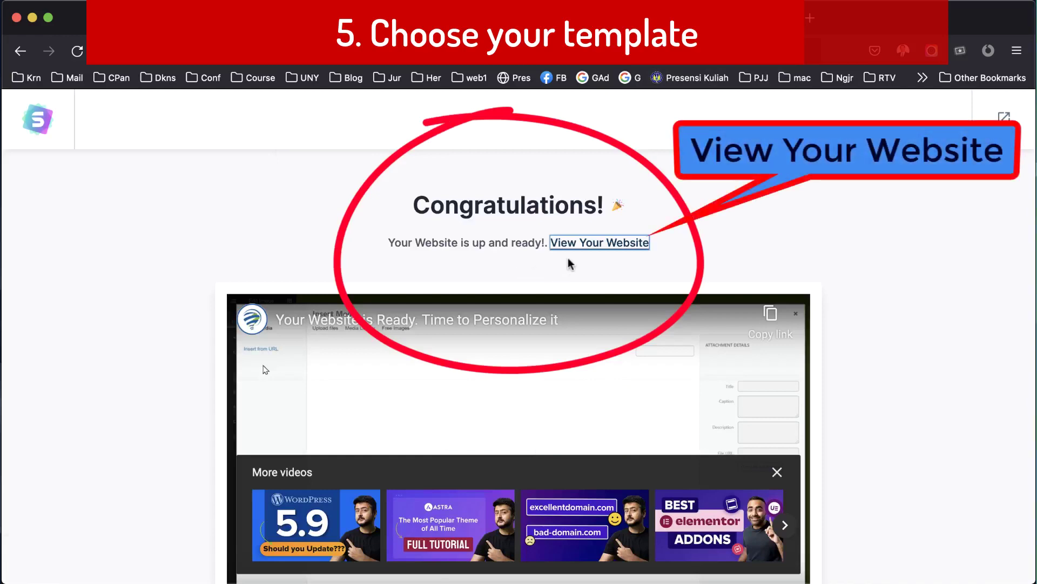
Open the built Champion School site in a new tab and scroll through its homepage.
left_click(587, 244)
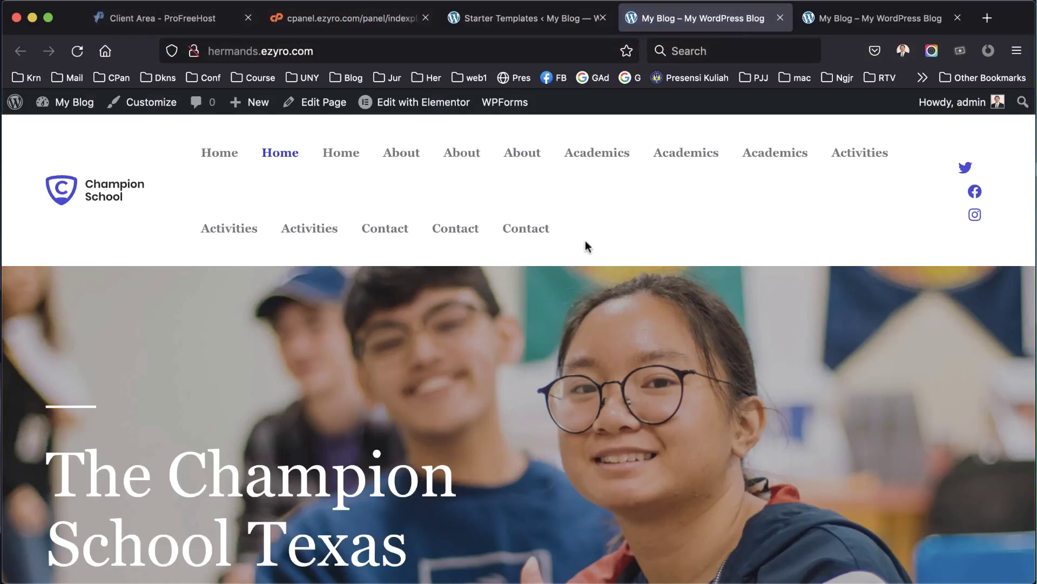
scroll(587, 244, "down", 15)
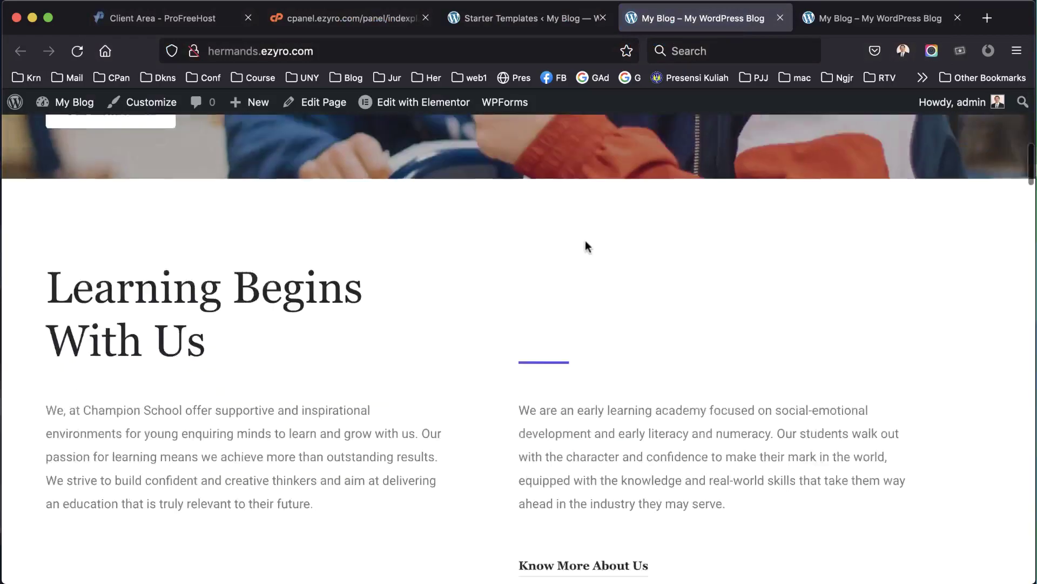
scroll(586, 244, "down", 15)
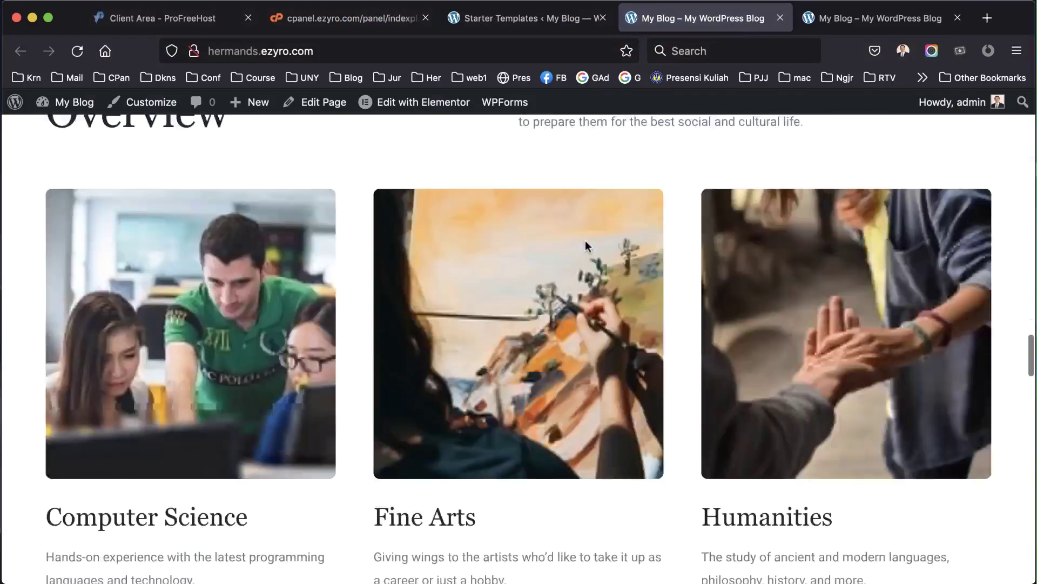
scroll(587, 244, "down", 10)
scroll(586, 244, "up", 20)
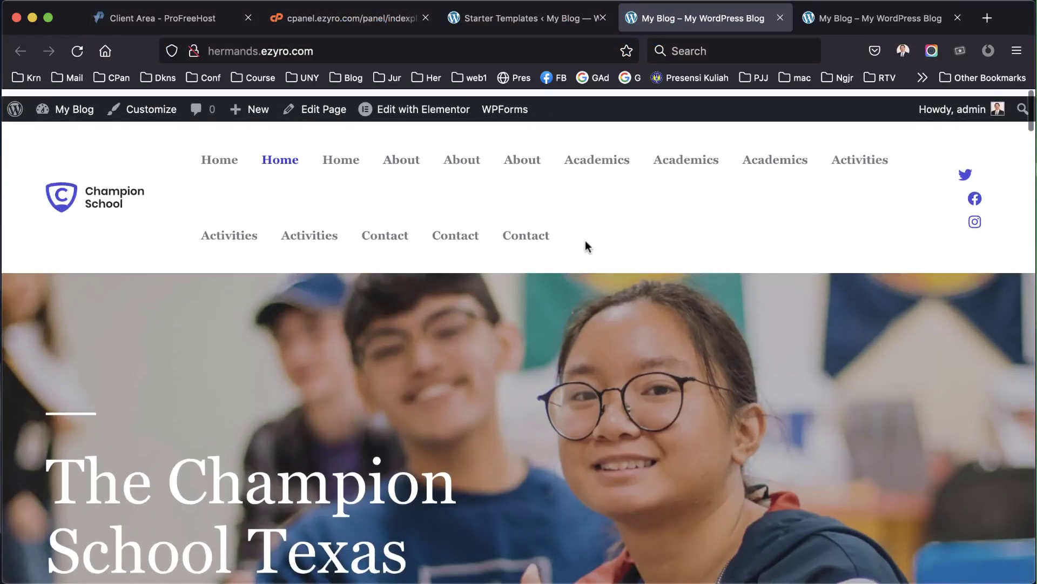
left_click(446, 221)
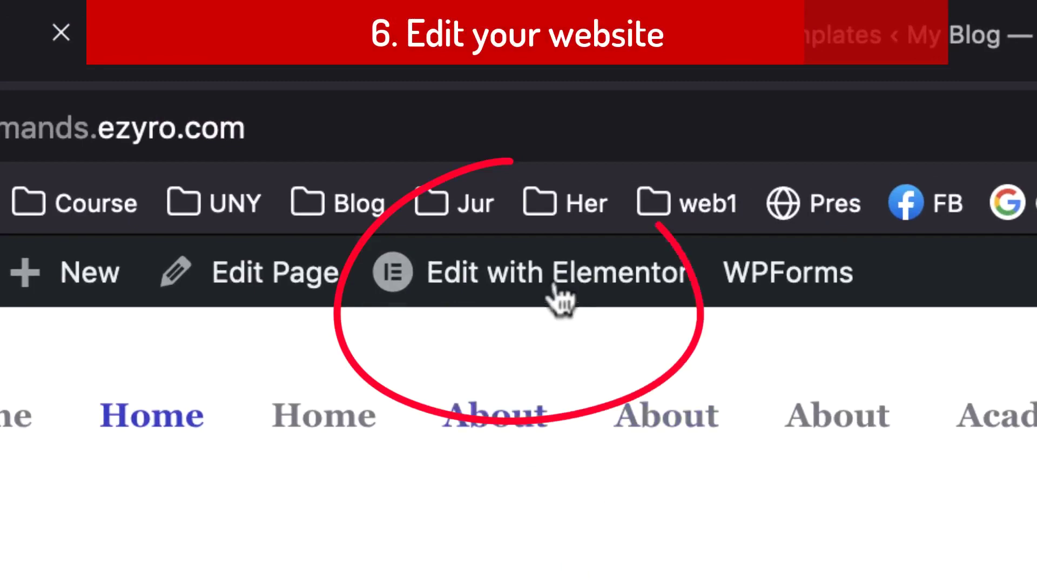
Launch Edit with Elementor on the Champion School homepage and scroll the loaded editor.
mouse_move(486, 191)
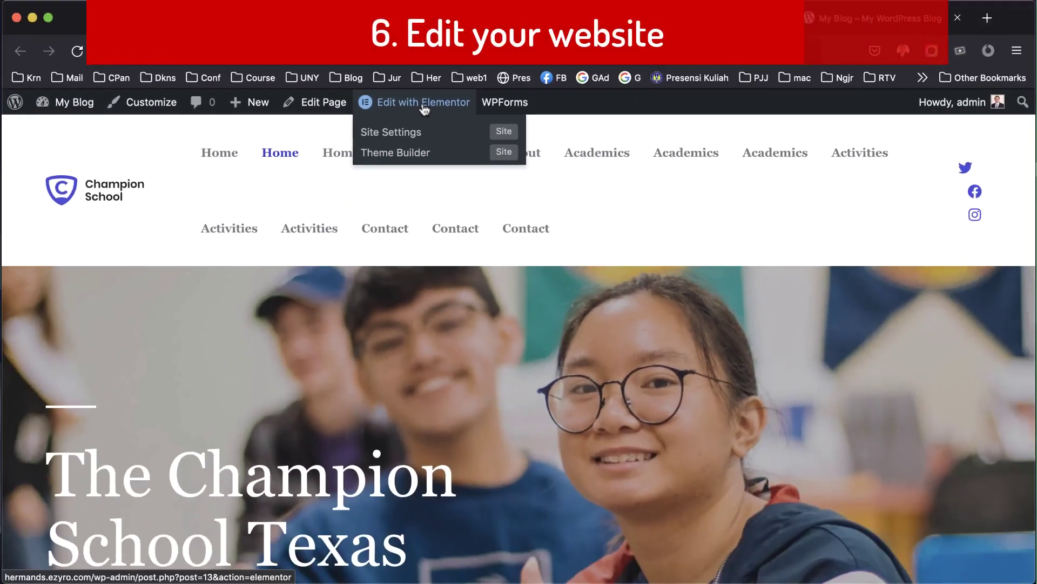
left_click(424, 102)
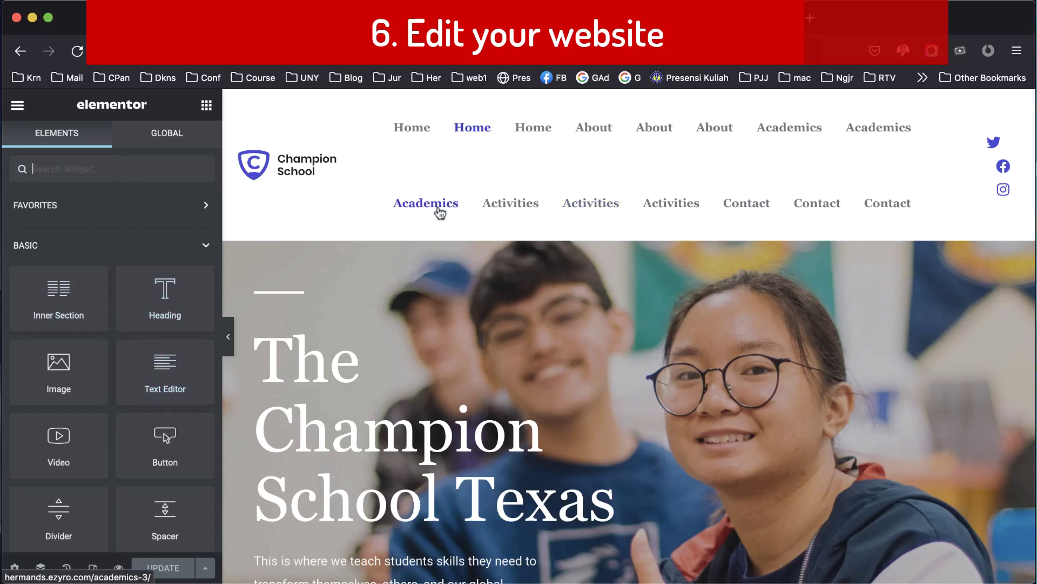
scroll(441, 212, "down", 10)
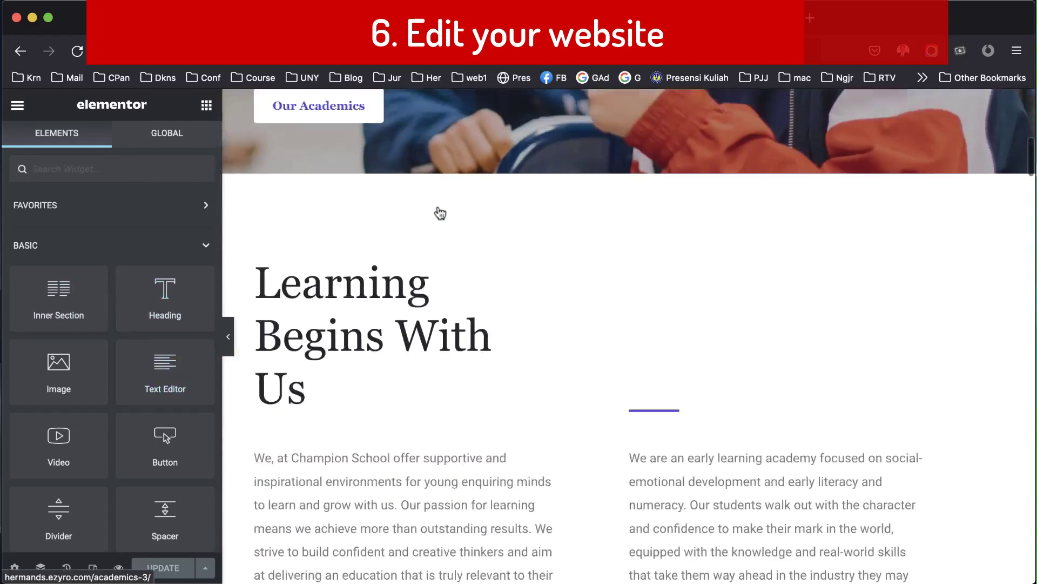
scroll(441, 213, "up", 10)
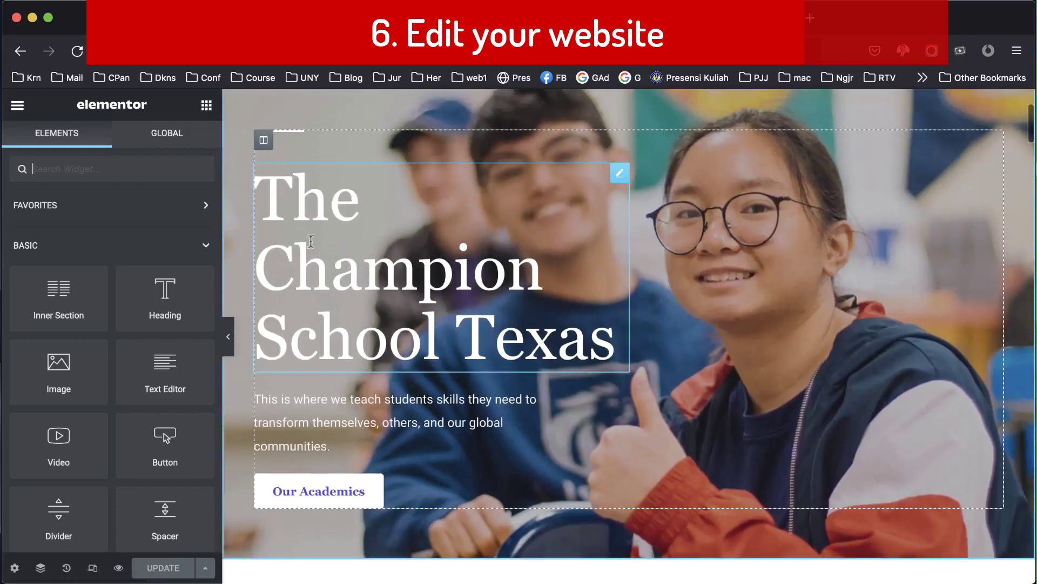
Replace the hero heading text with 'Selamat Datang di Kampus'.
left_click(289, 202)
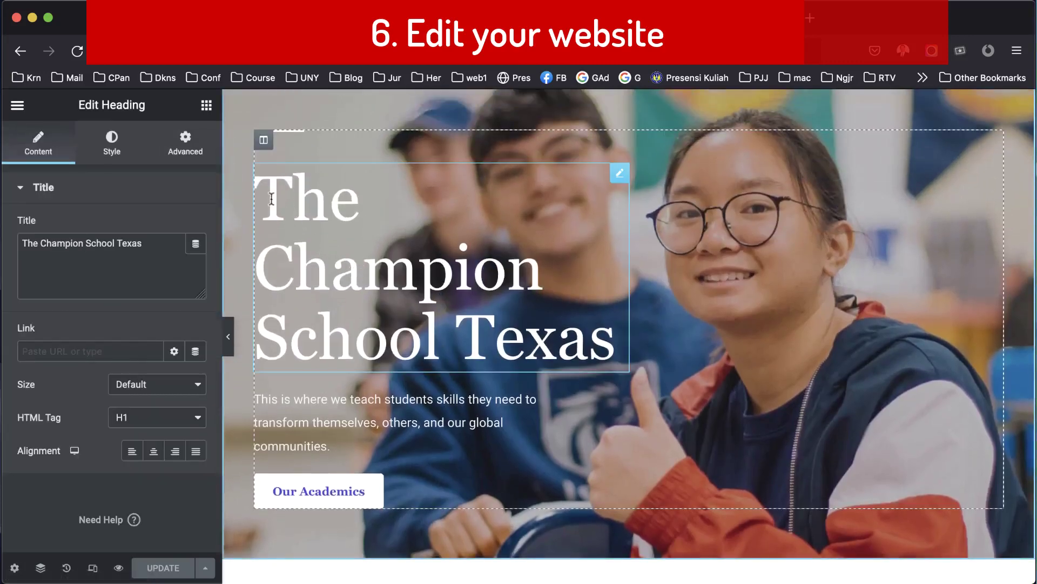
left_click_drag(265, 199, 616, 338)
type("Selamat Datang")
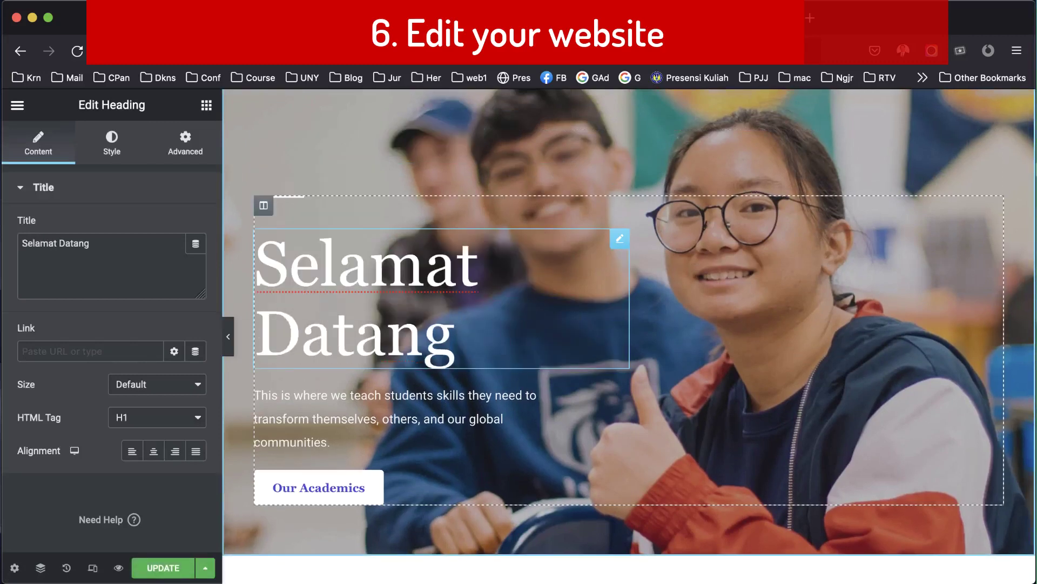
type(" di Kampus")
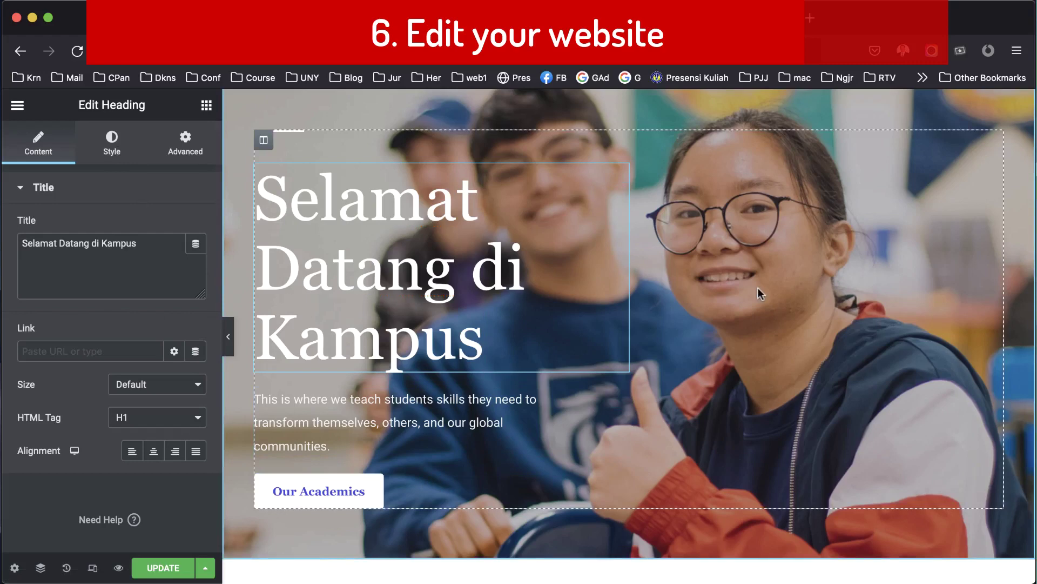
Scroll down and select the paragraph under Learning Begins With Us.
scroll(758, 292, "down", 10)
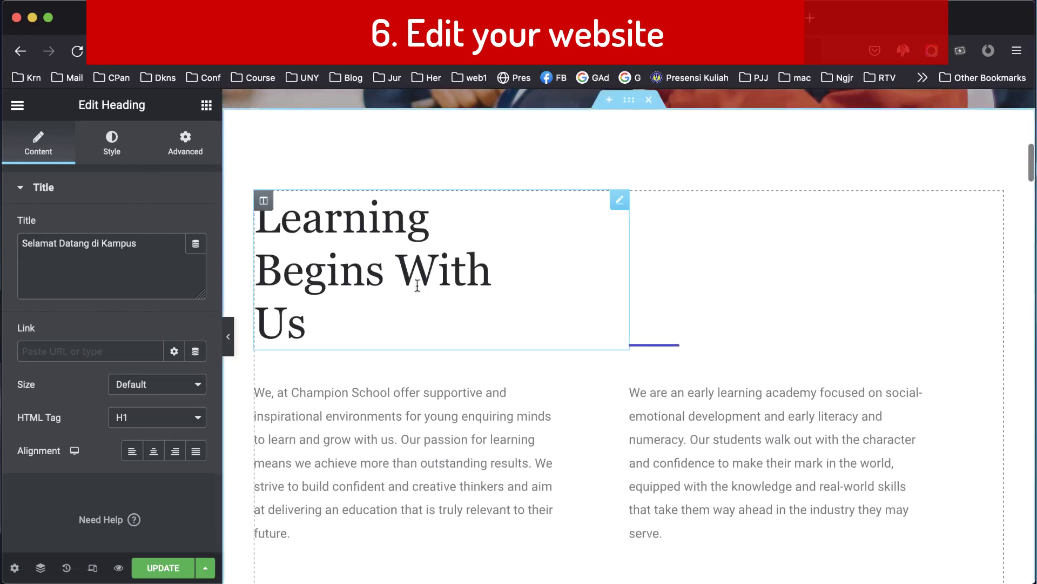
scroll(403, 274, "down", 4)
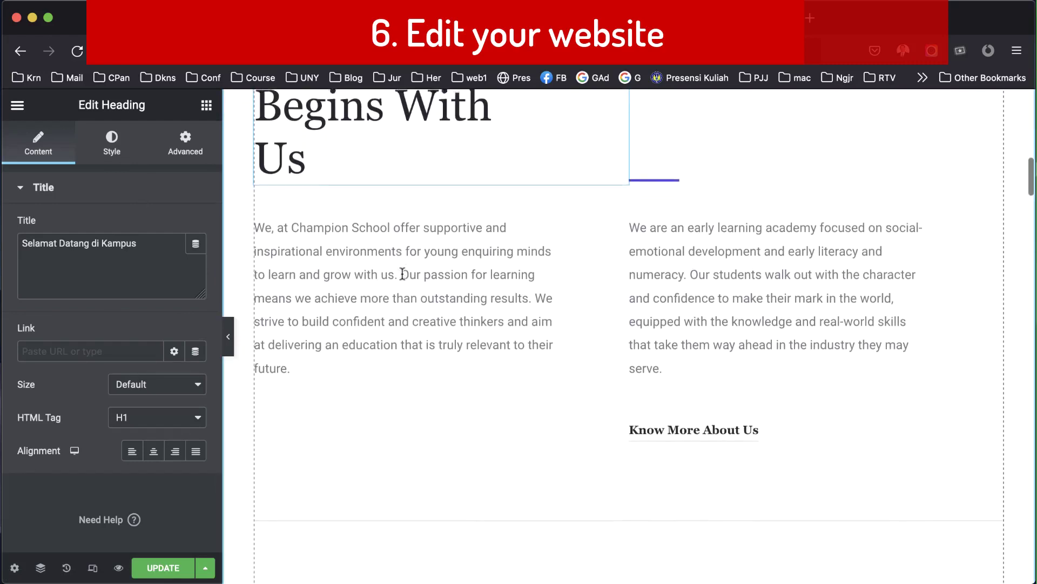
left_click(403, 274)
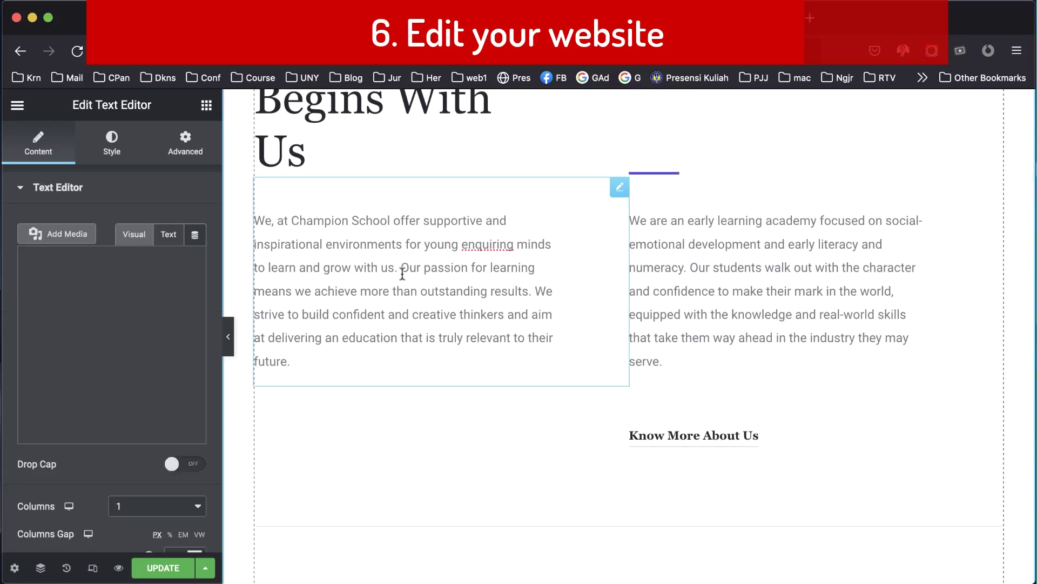
scroll(401, 272, "down", 20)
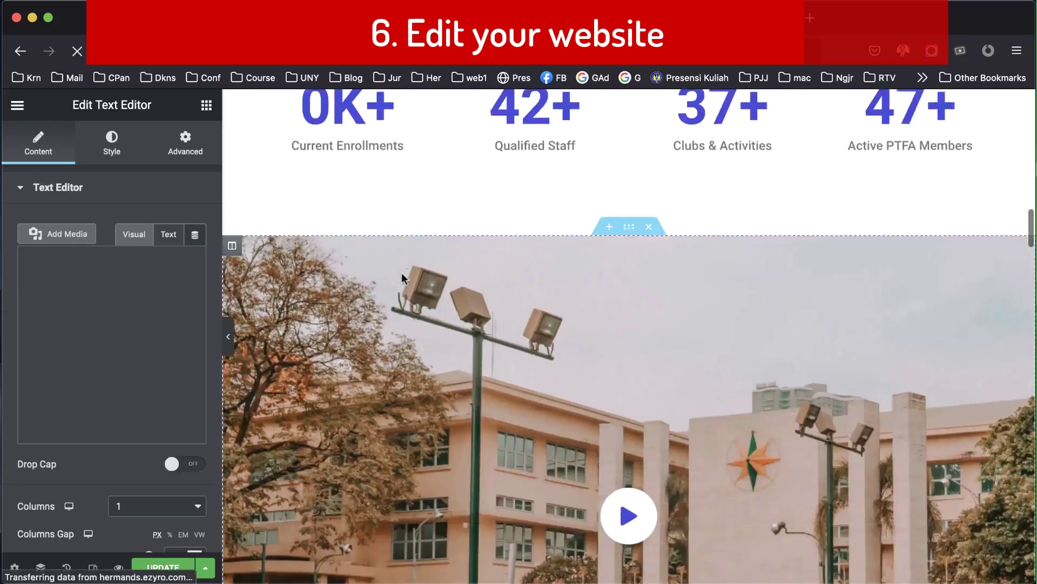
Swap the basketball photo for hybrid.jpg from the Media Library.
left_click(459, 276)
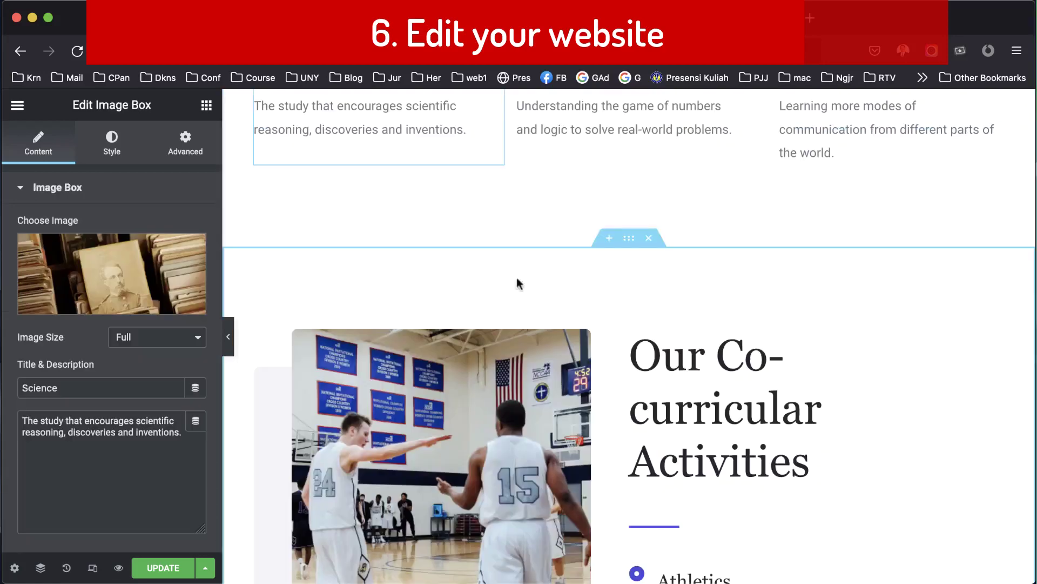
scroll(634, 300, "down", 3)
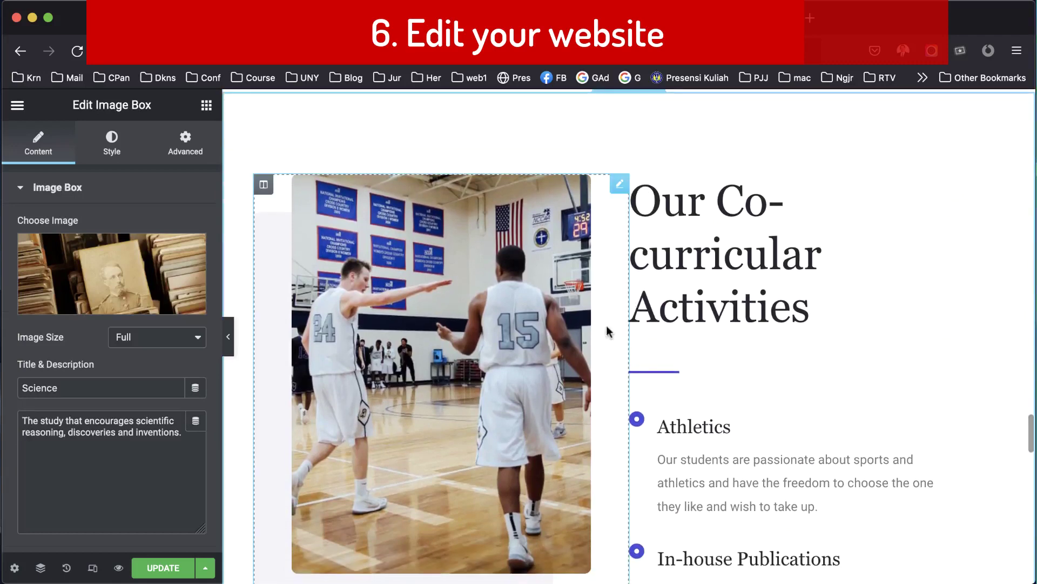
left_click(419, 323)
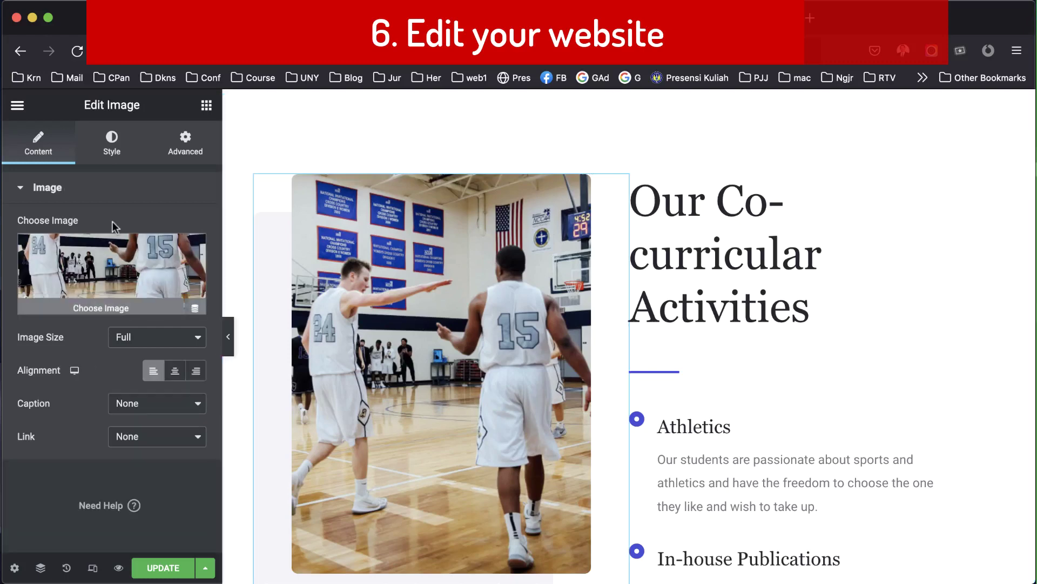
mouse_move(111, 277)
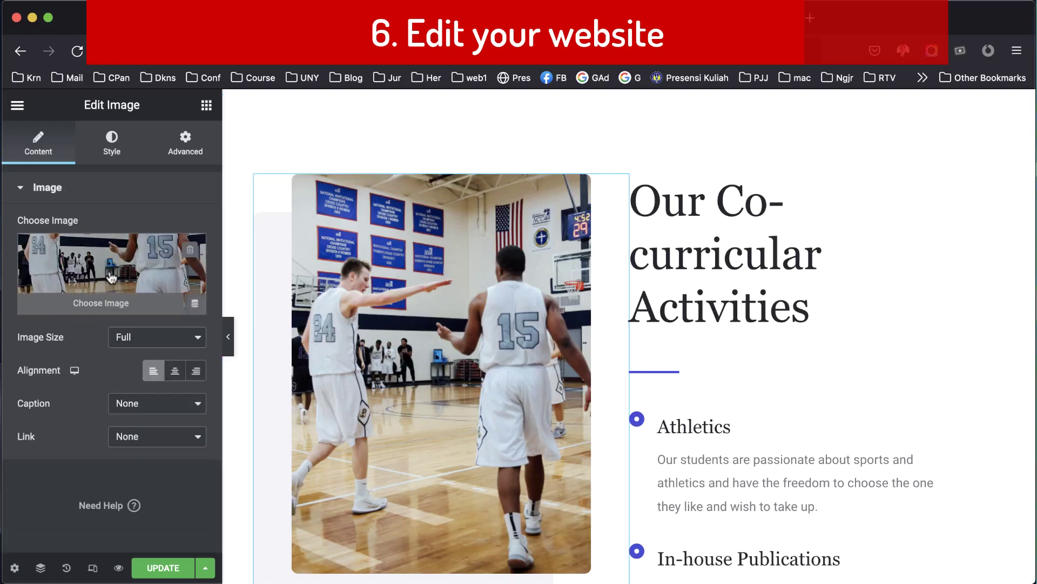
left_click(129, 306)
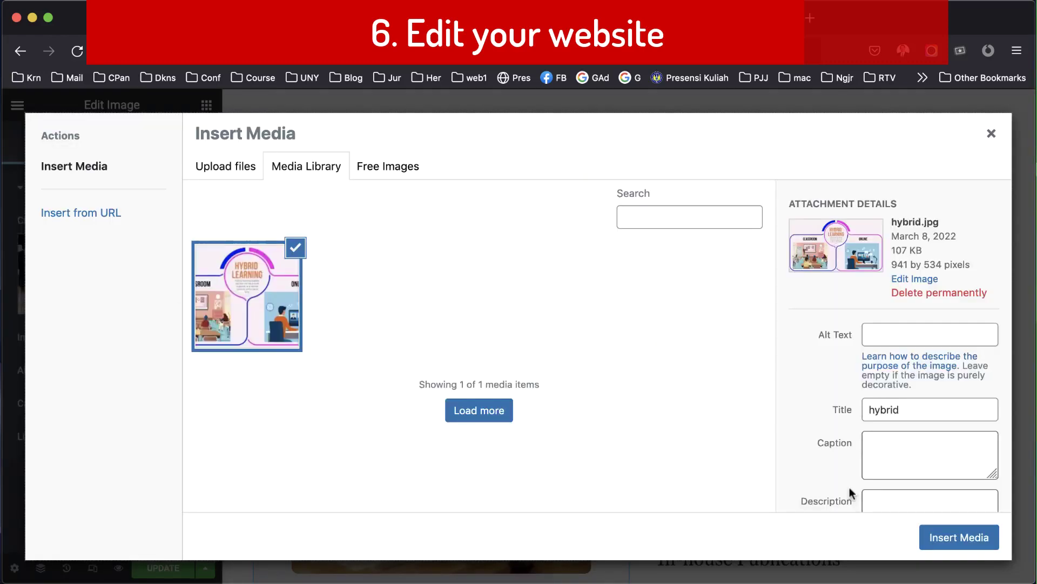
left_click(959, 538)
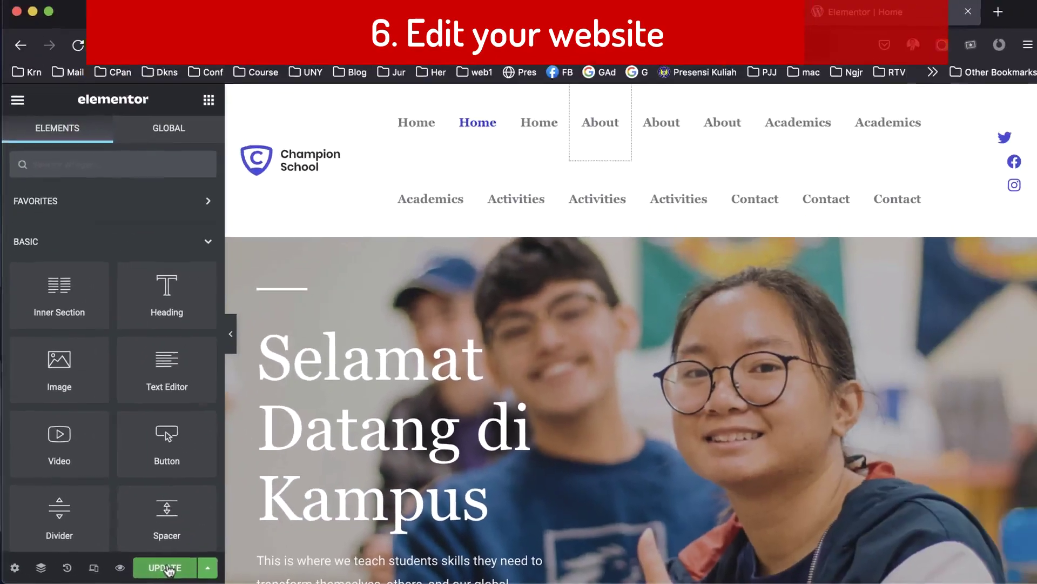
Update the page, then view it live from the Elementor menu and scroll through it.
left_click(167, 567)
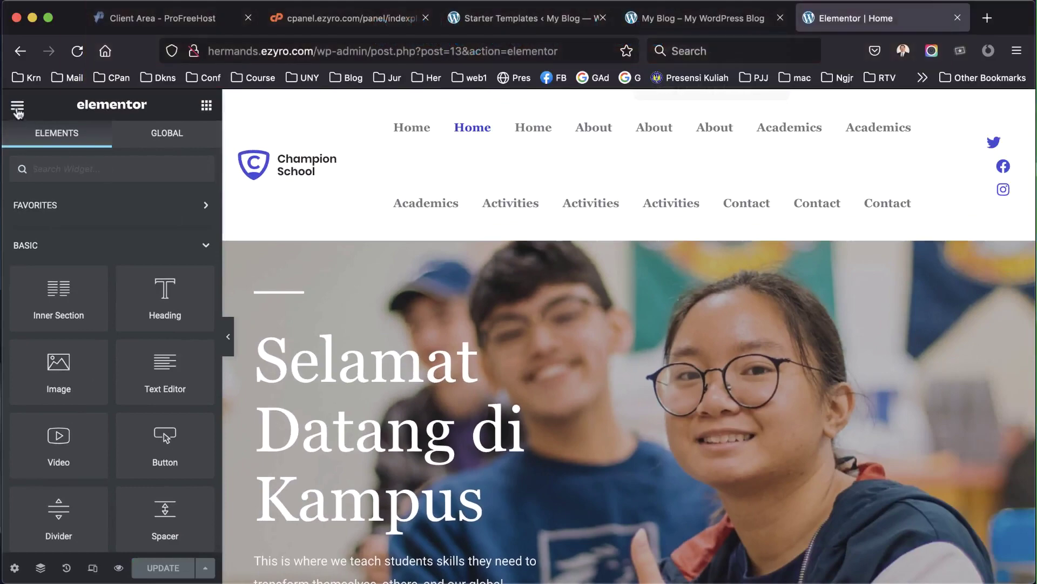
left_click(17, 107)
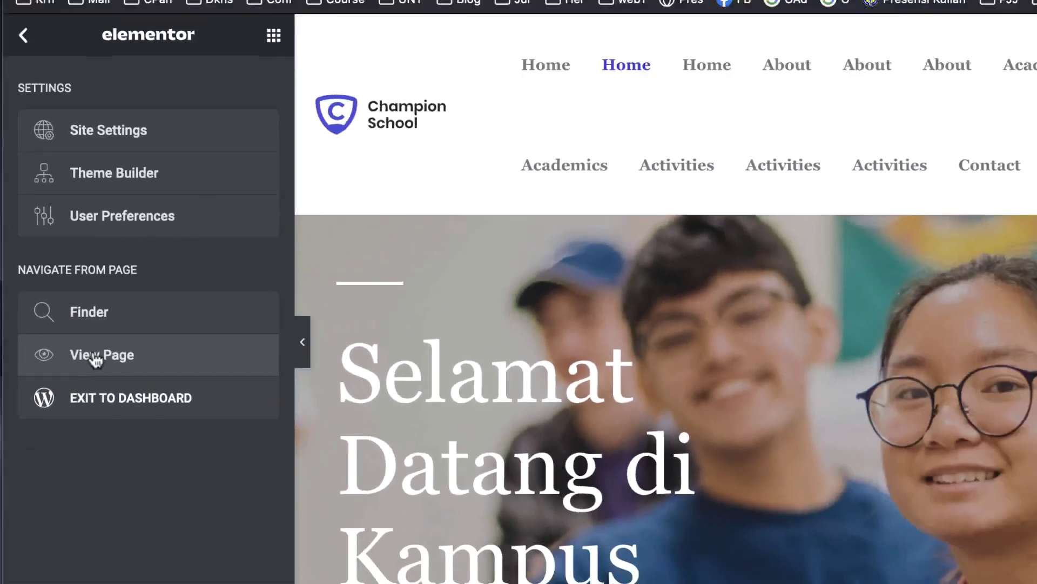
left_click(160, 385)
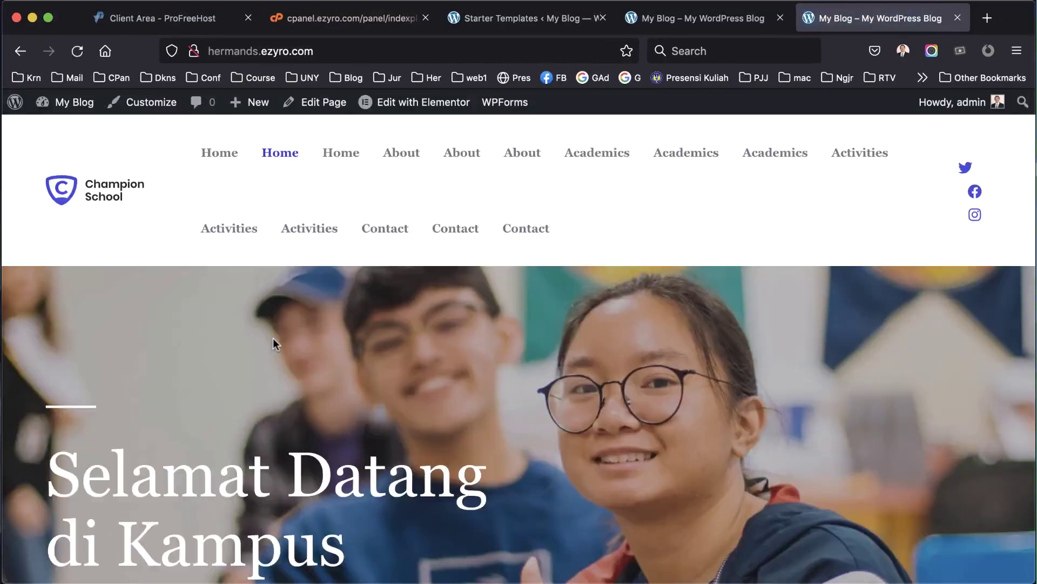
scroll(274, 339, "down", 10)
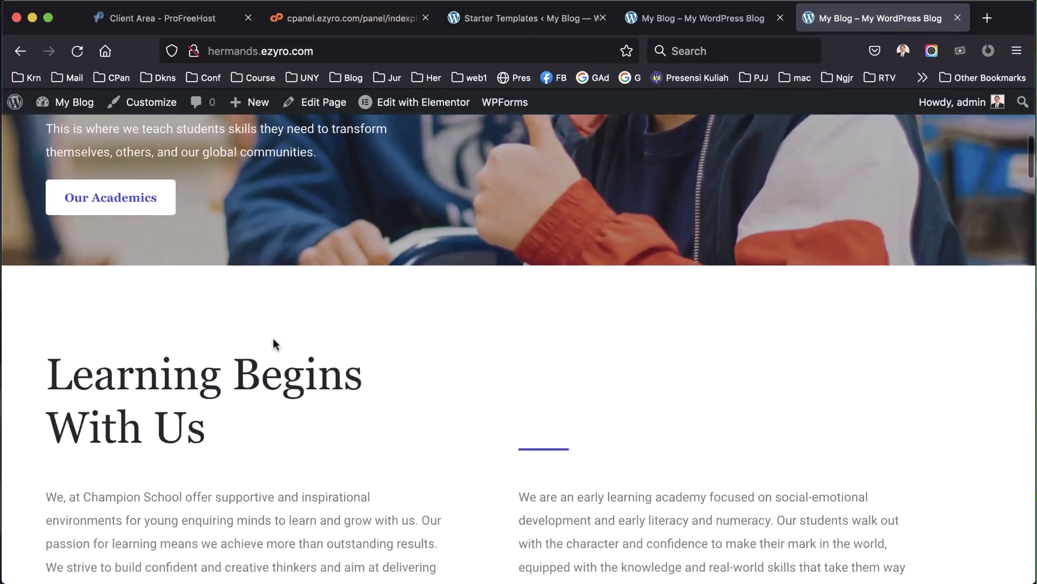
scroll(274, 344, "down", 15)
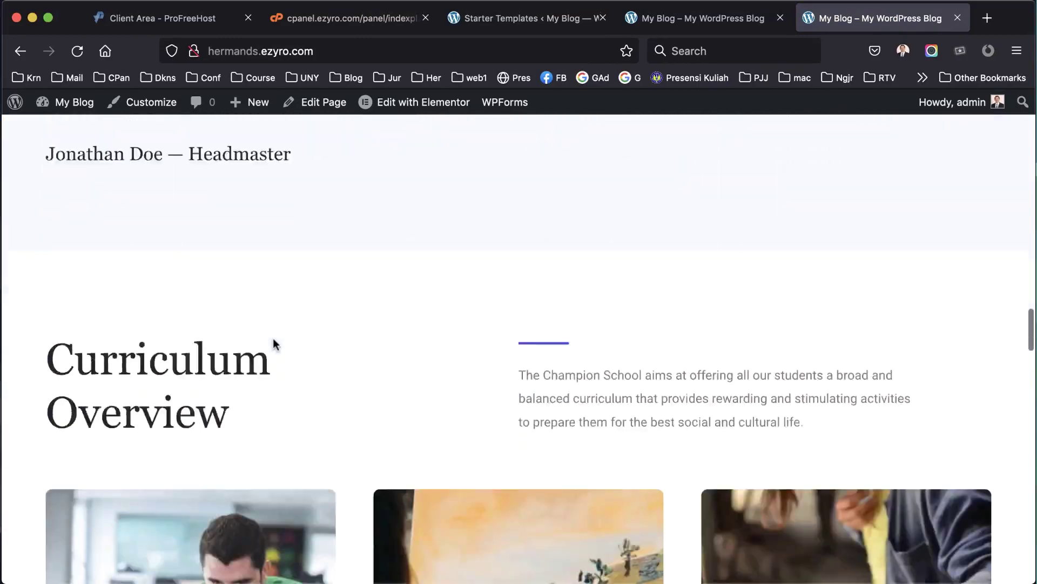
scroll(274, 343, "down", 15)
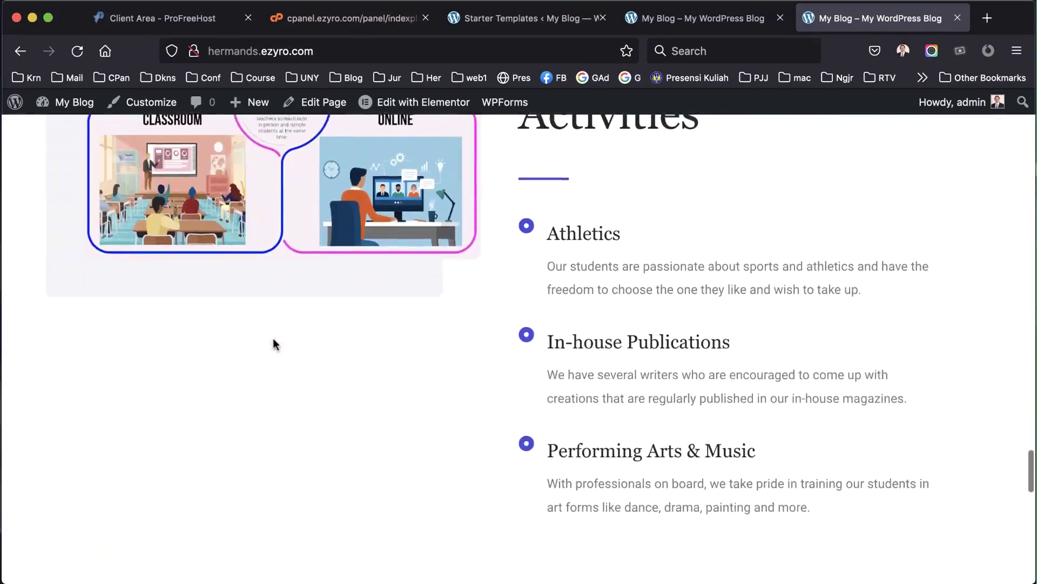